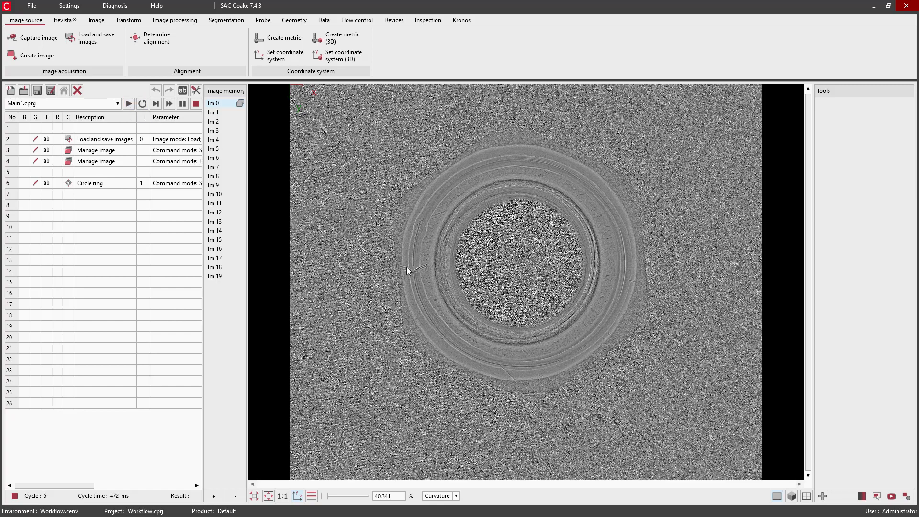
# Step: Examine the crack on the ring in the curvature image and review the parameters of the image loading command
pyautogui.scroll(8, 407, 266)
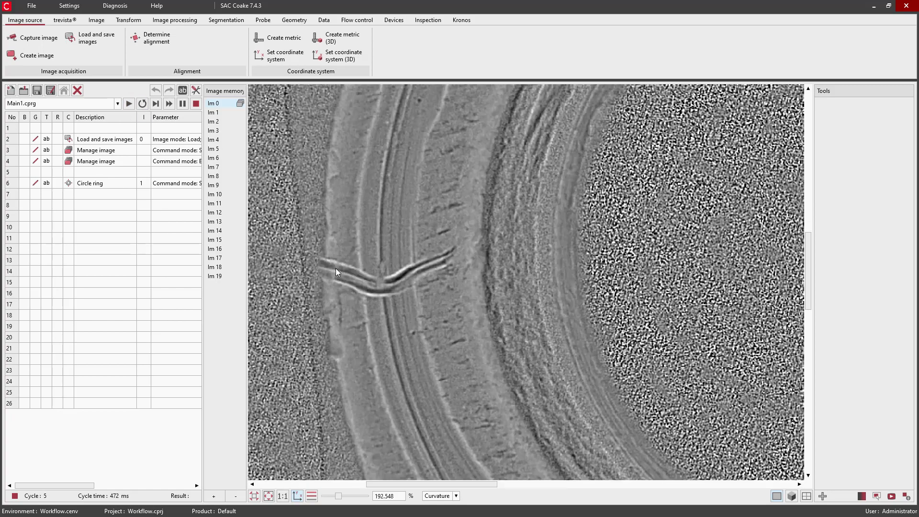
pyautogui.scroll(-8, 336, 272)
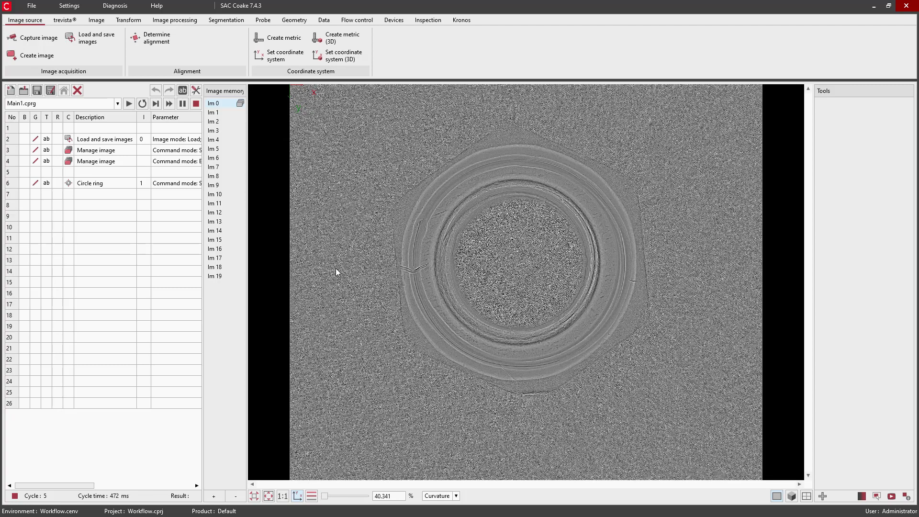
pyautogui.doubleClick(69, 139)
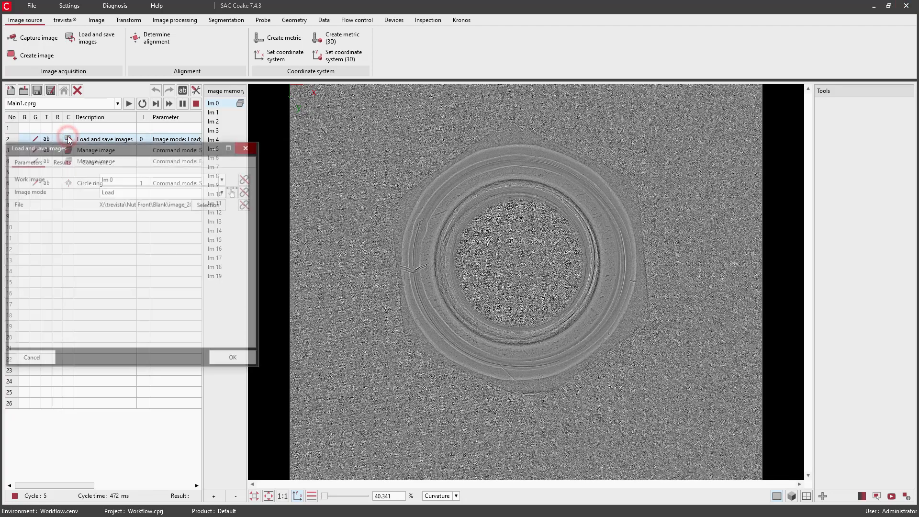
pyautogui.click(234, 357)
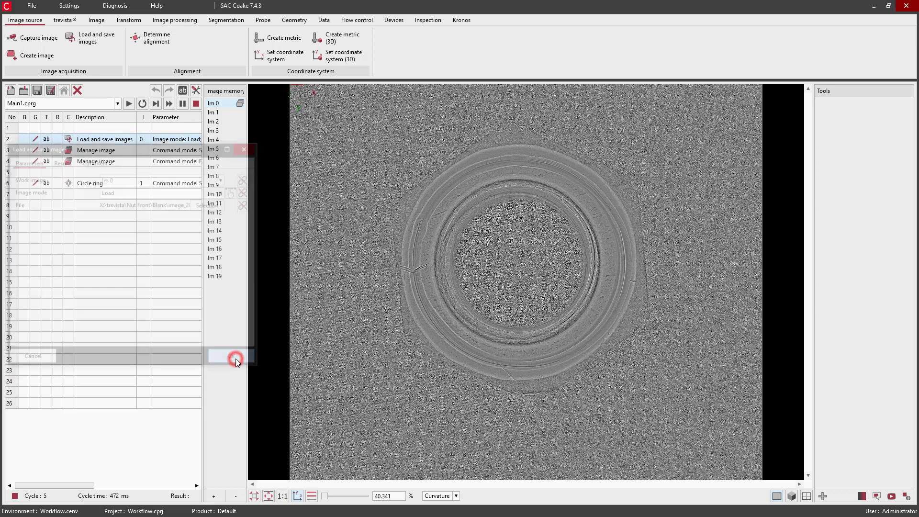
# Step: Review the parameters of the two Manage image commands that set and extract the main bitmap
pyautogui.click(69, 150)
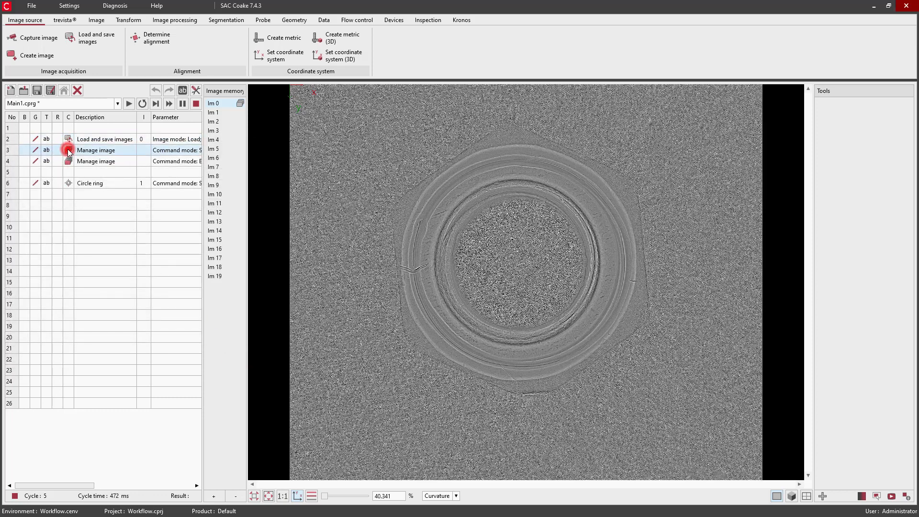
pyautogui.doubleClick(68, 152)
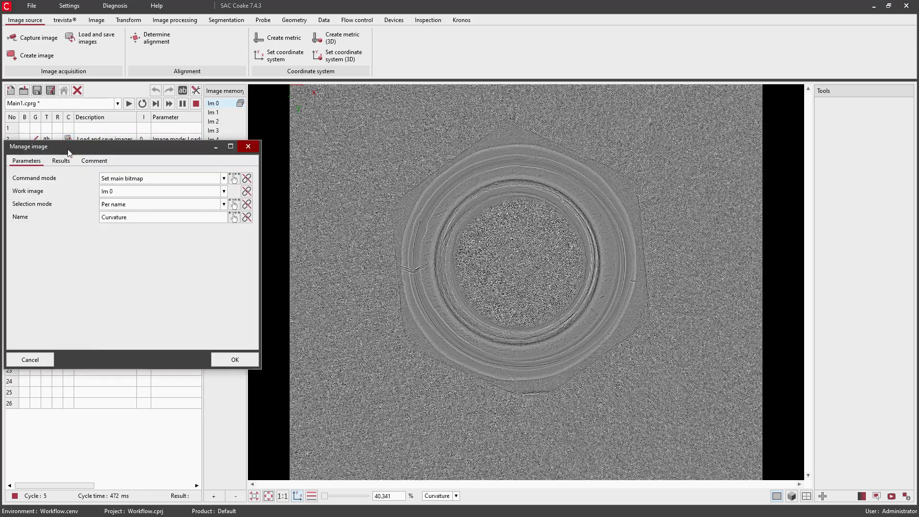
pyautogui.doubleClick(137, 219)
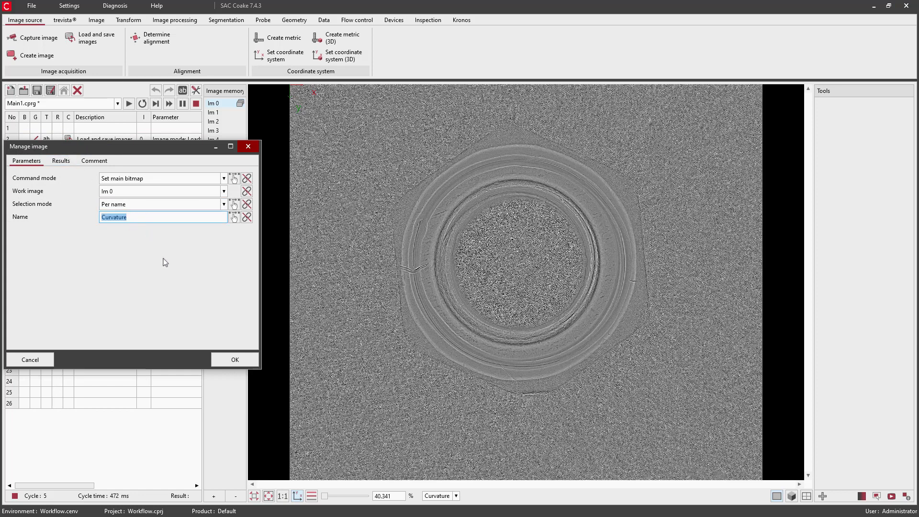
pyautogui.click(232, 359)
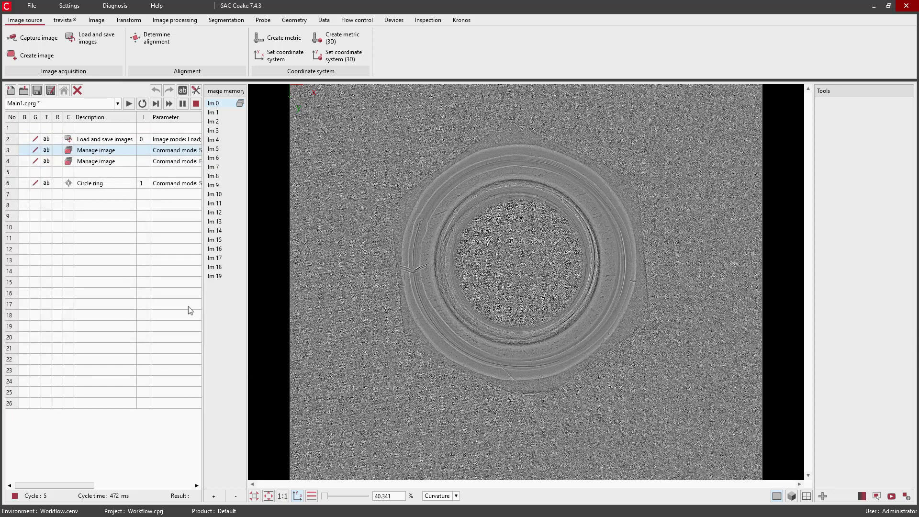
pyautogui.doubleClick(69, 162)
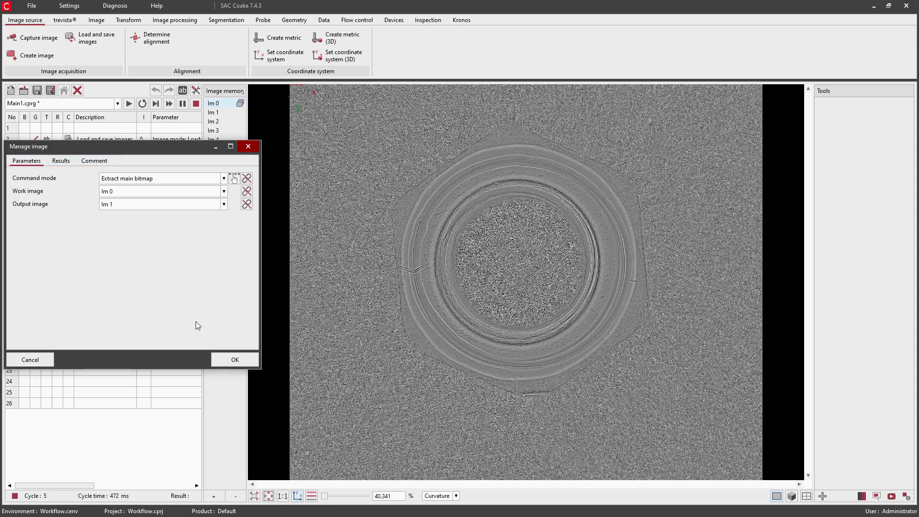
pyautogui.click(225, 359)
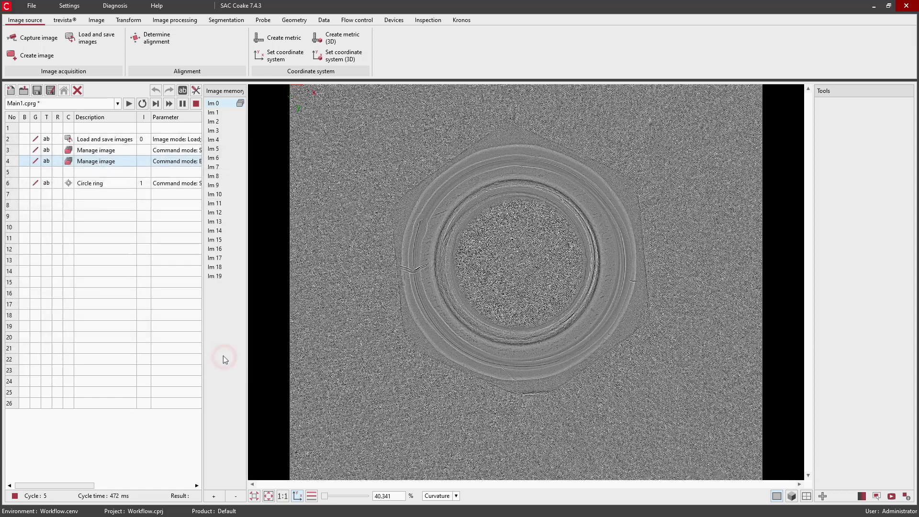
# Step: Review the Circle ring command's parameters and display its annular sector on the image
pyautogui.doubleClick(69, 183)
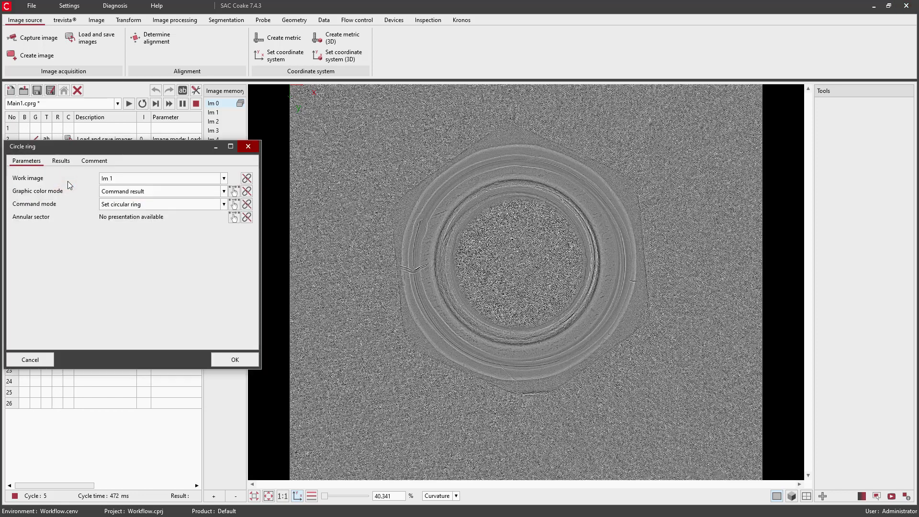
pyautogui.click(234, 217)
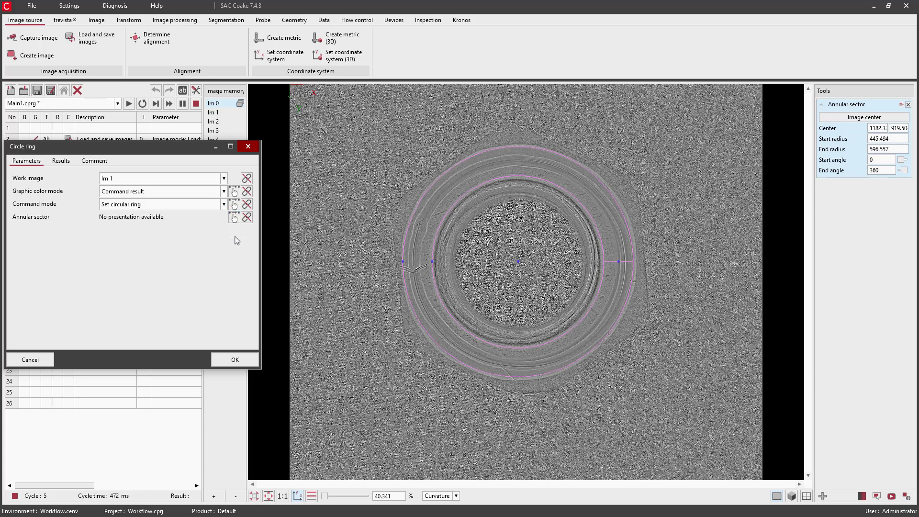
pyautogui.click(241, 360)
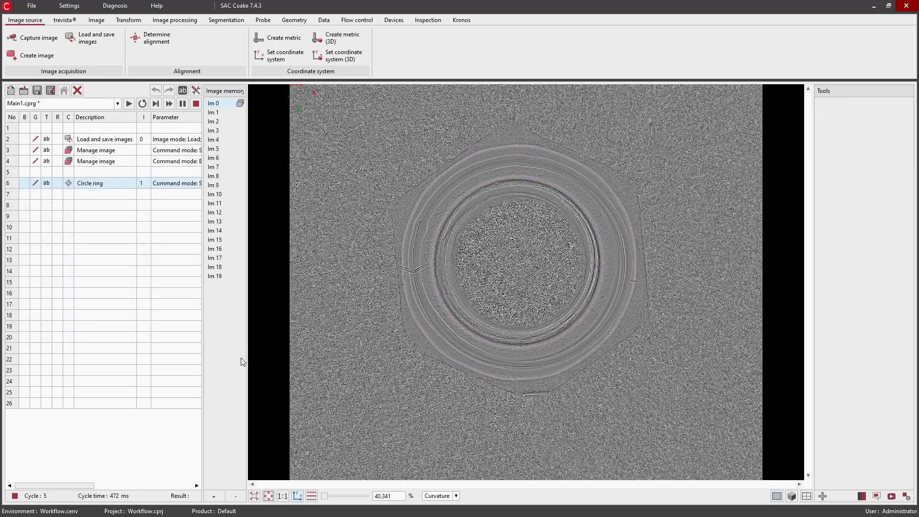
# Step: Switch to the program Main2.cprg and run it
pyautogui.click(85, 104)
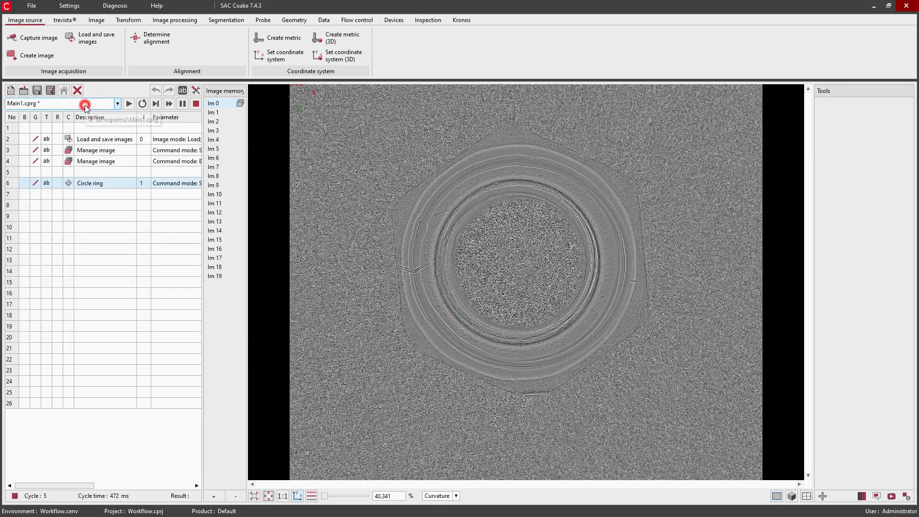
pyautogui.click(72, 141)
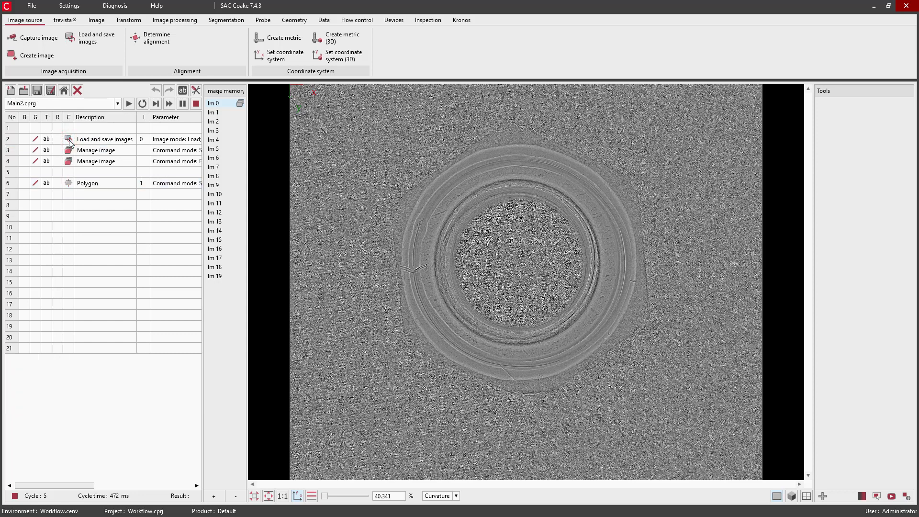
pyautogui.click(129, 104)
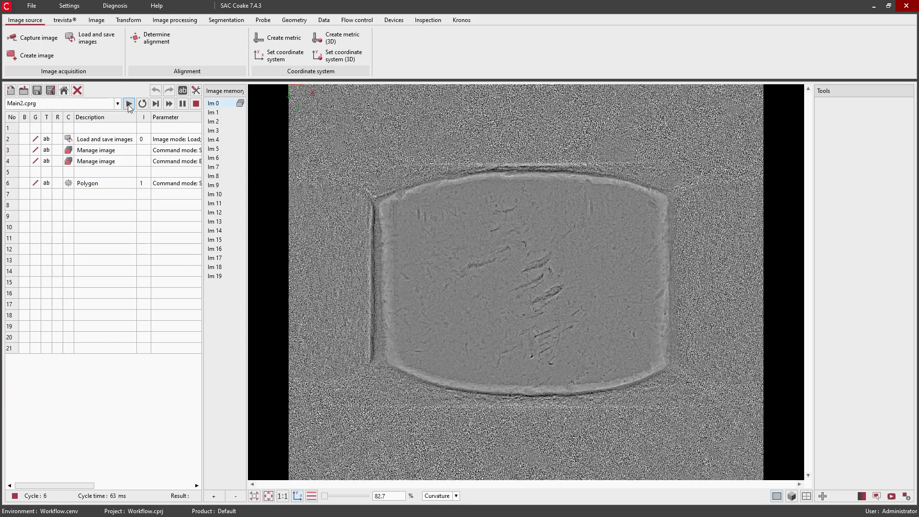
# Step: Review the Polygon command's parameters and display its outline with vertices on the image
pyautogui.doubleClick(65, 183)
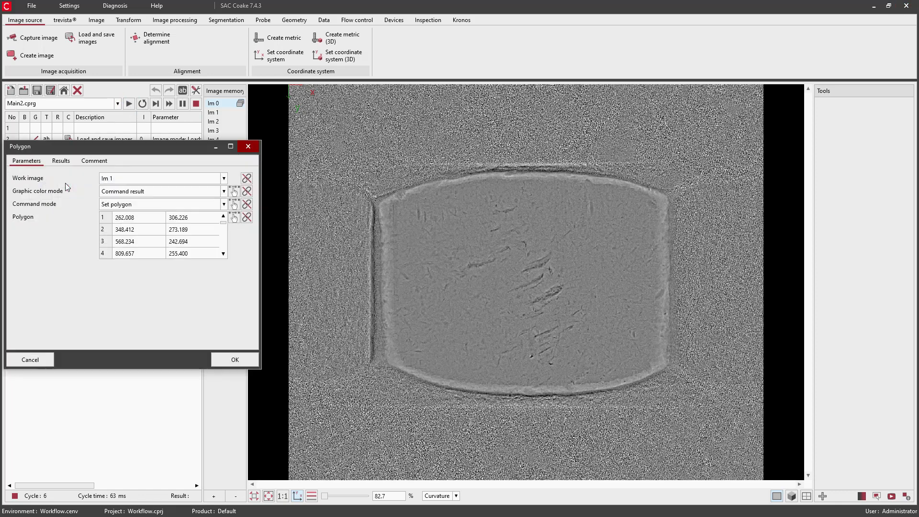
pyautogui.click(234, 218)
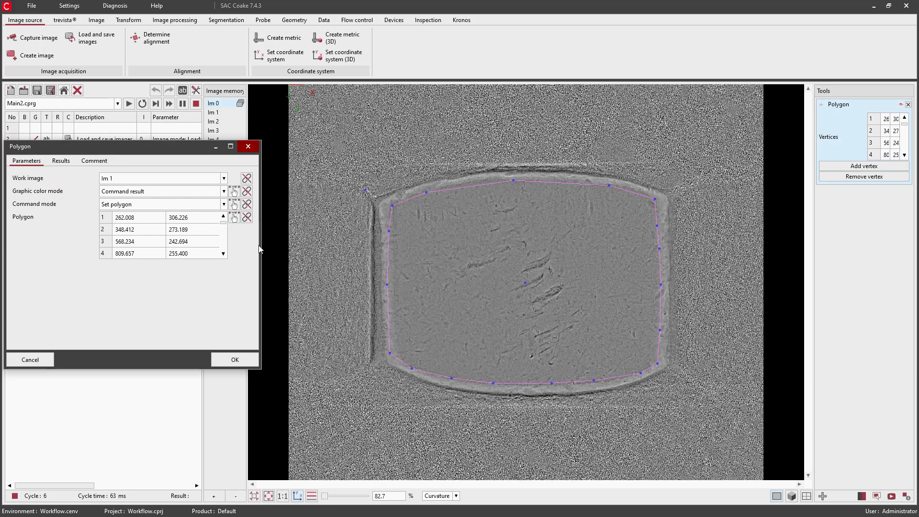
pyautogui.click(235, 359)
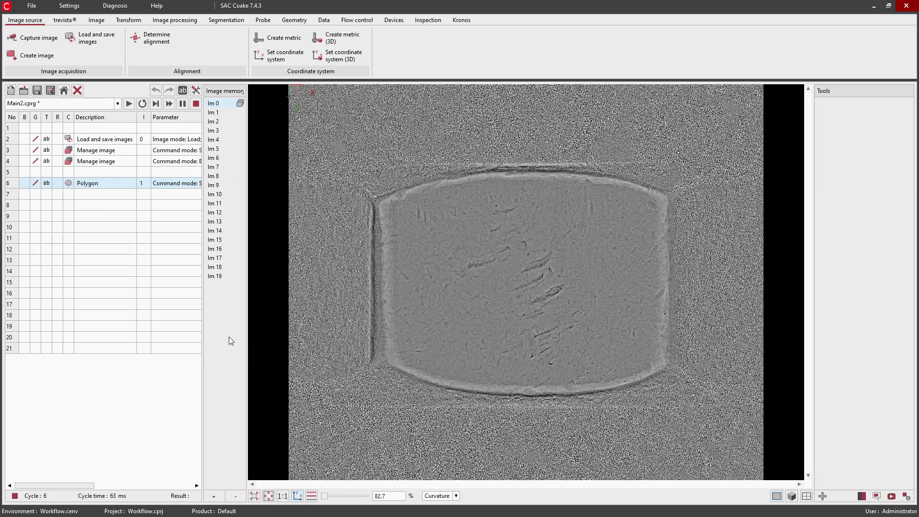
# Step: Open the program Function_FindDefects.cprg and add an Image smoothing command in row 2
pyautogui.click(96, 103)
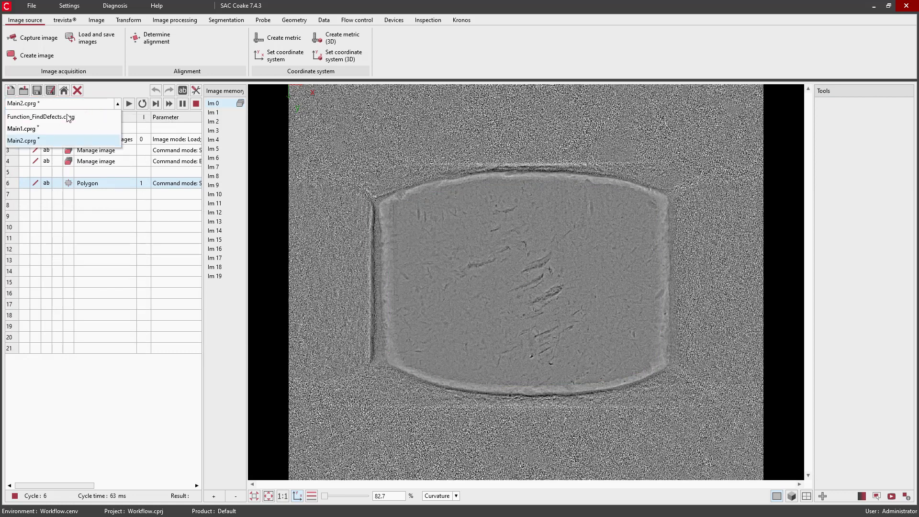
pyautogui.click(68, 117)
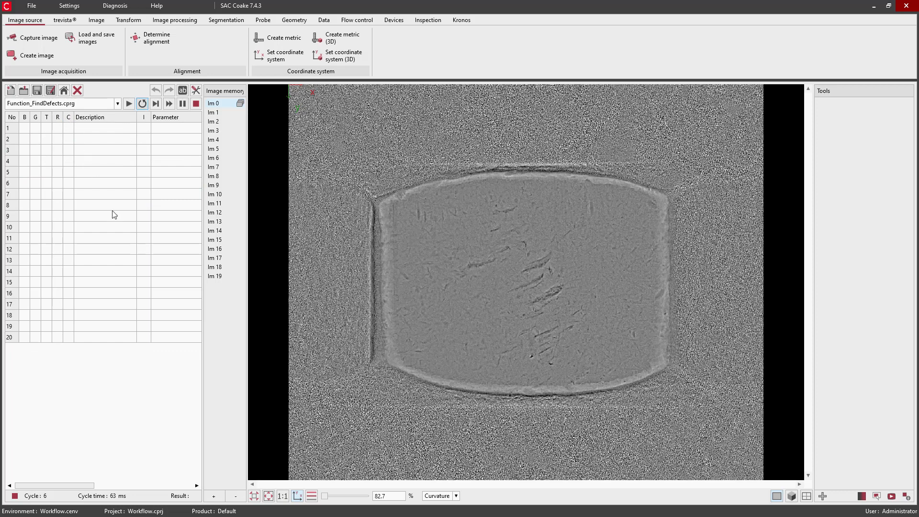
pyautogui.click(174, 22)
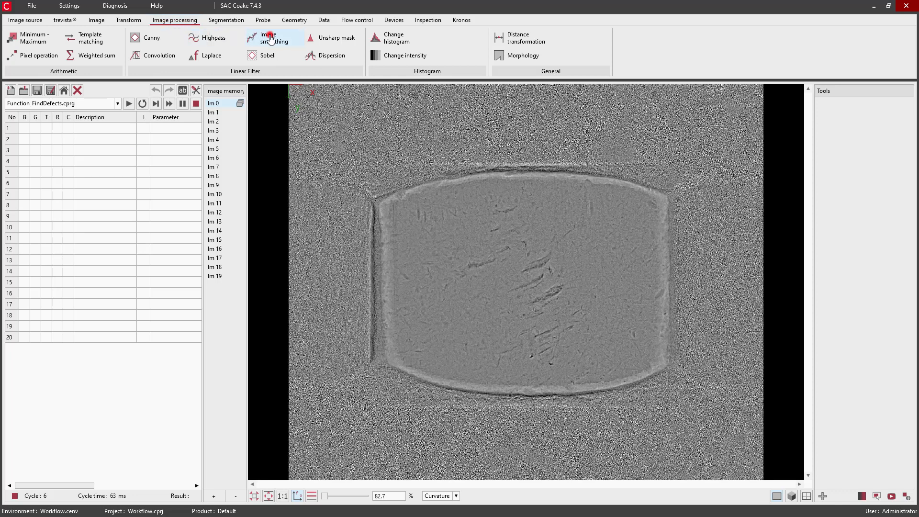
pyautogui.moveTo(269, 37); pyautogui.dragTo(127, 137)
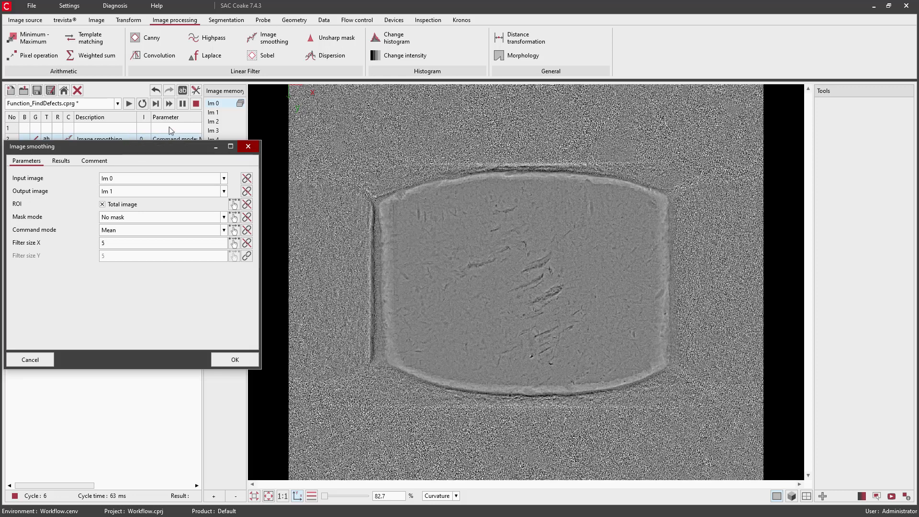
# Step: Configure the image smoothing with input image Im 1, output image Im 2 and command mode Median
pyautogui.click(160, 179)
pyautogui.click(144, 207)
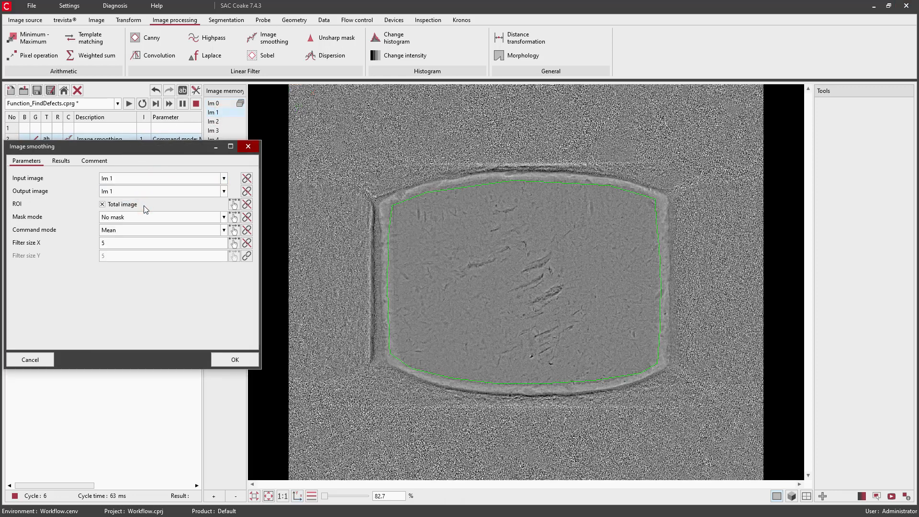
pyautogui.click(145, 192)
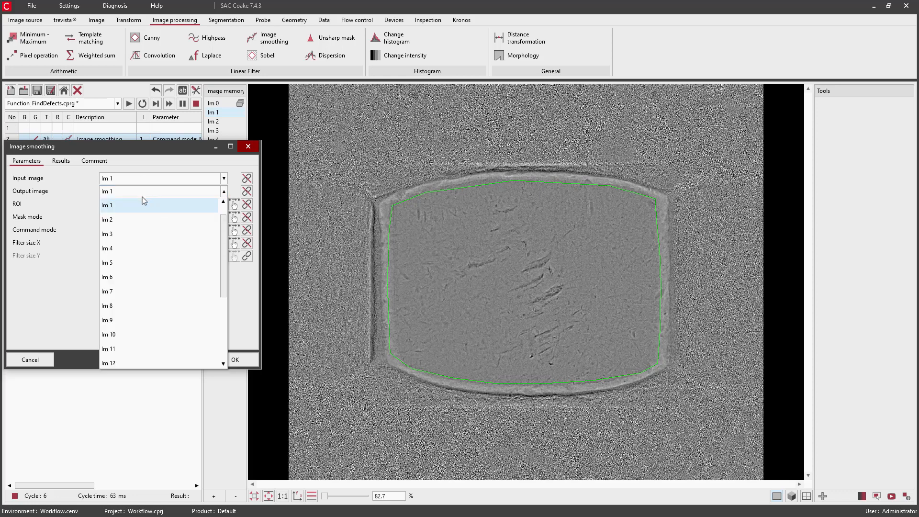
pyautogui.click(134, 219)
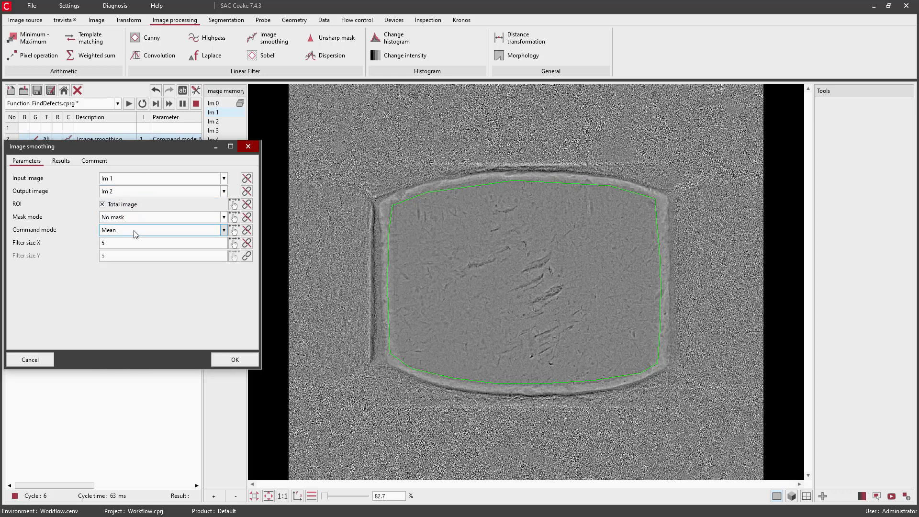
pyautogui.click(134, 231)
pyautogui.press('Down')
pyautogui.press('Down')
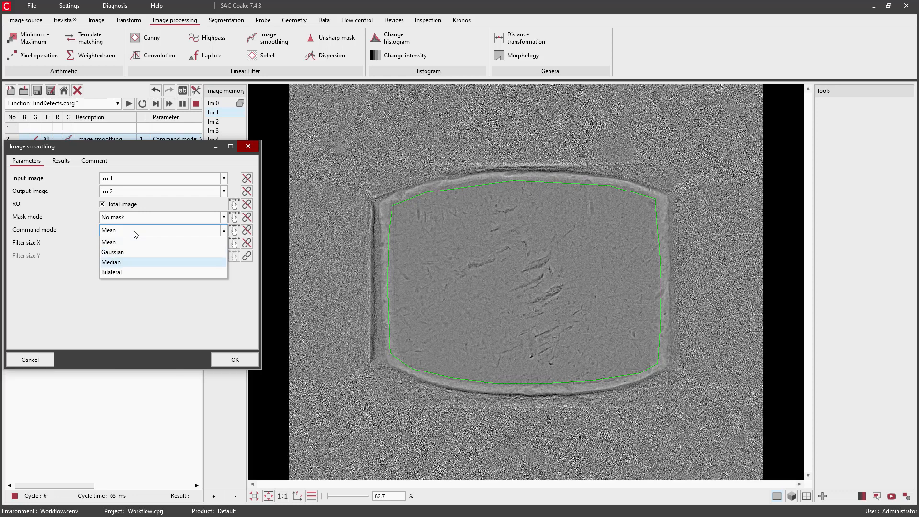
pyautogui.click(121, 262)
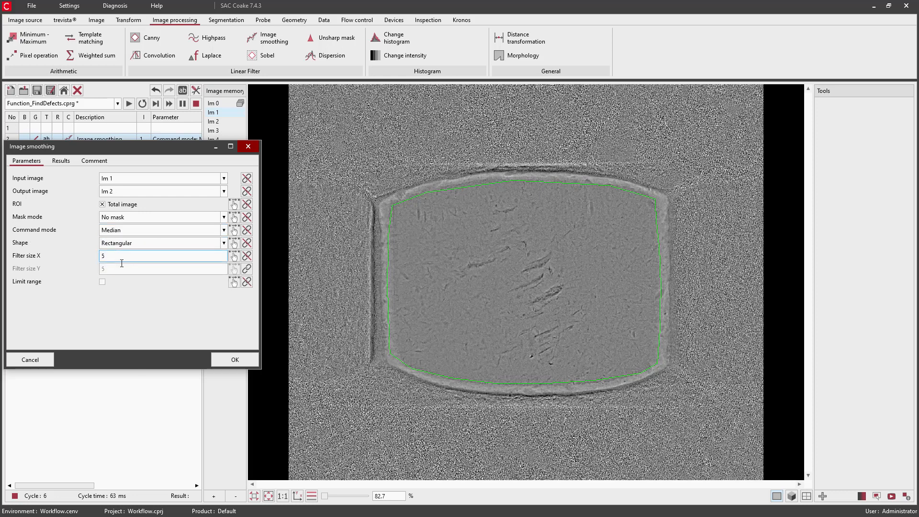
pyautogui.click(232, 361)
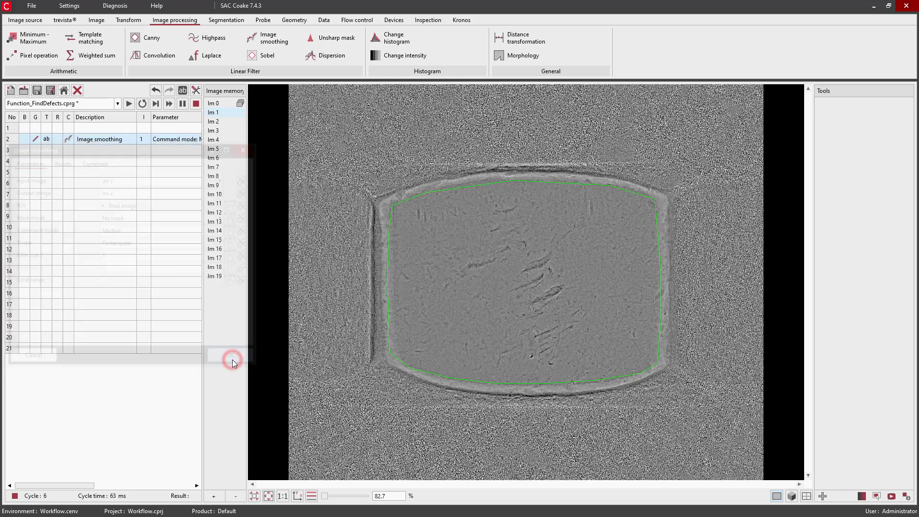
# Step: Run the defect-finding function and display the smoothed image Im 2
pyautogui.click(129, 104)
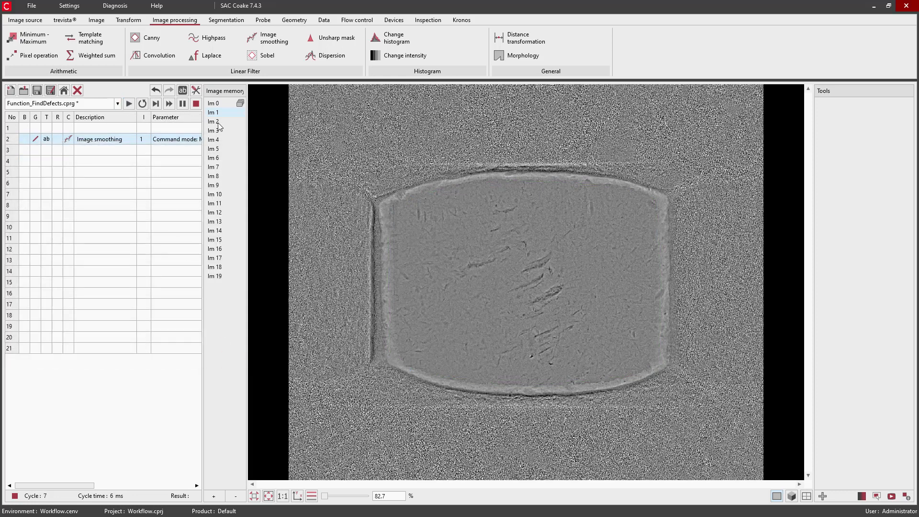
pyautogui.click(218, 123)
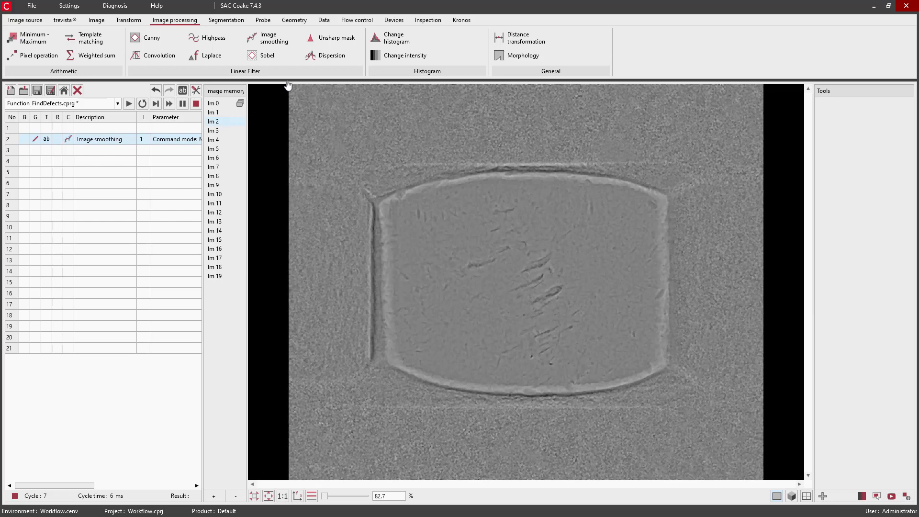
# Step: Add a Dispersion command in row 3 with input image Im 2 and output image Im 2
pyautogui.moveTo(329, 55); pyautogui.dragTo(166, 151)
pyautogui.click(171, 191)
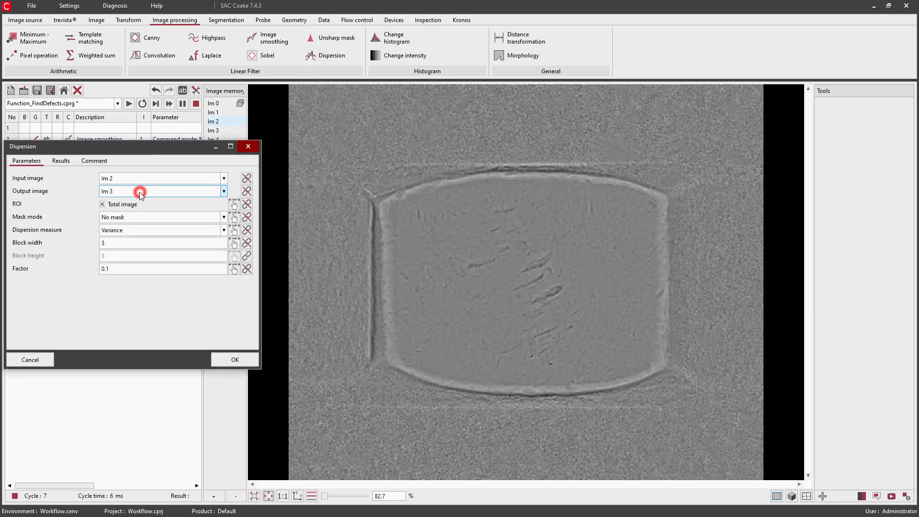
pyautogui.click(223, 201)
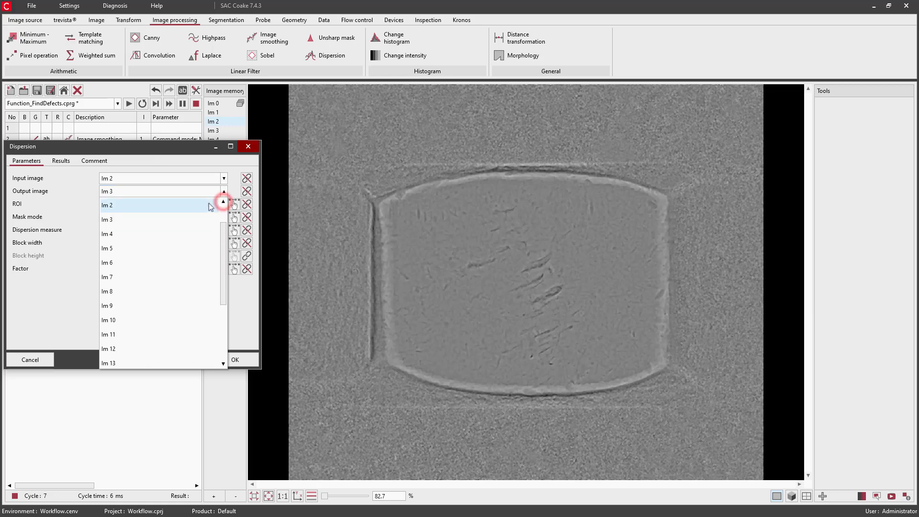
pyautogui.click(177, 206)
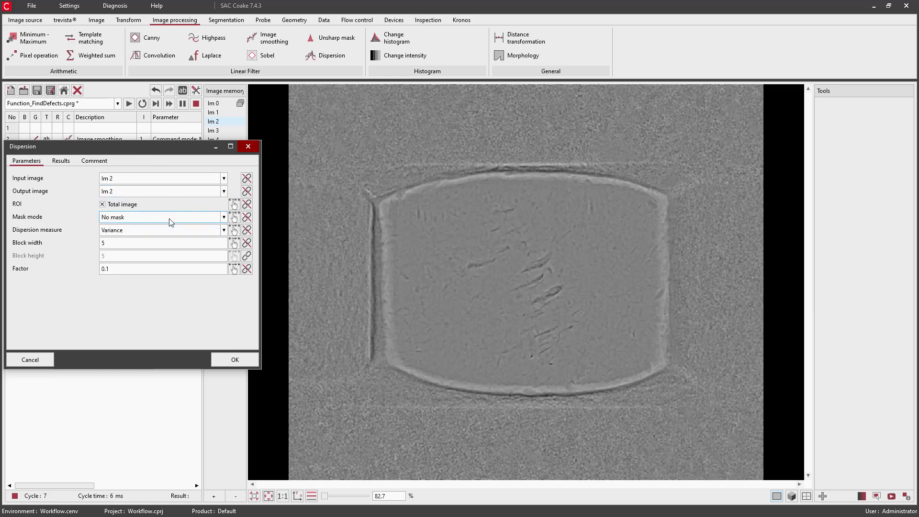
# Step: Set the dispersion measure to Standard deviation with block width 15 and factor 12, and run the program
pyautogui.click(162, 229)
pyautogui.click(146, 242)
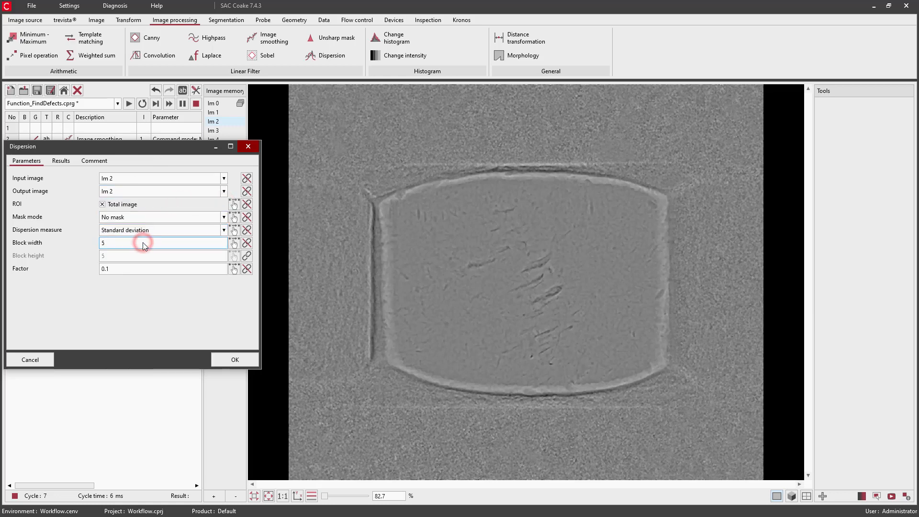
pyautogui.doubleClick(108, 243)
pyautogui.write('15')
pyautogui.doubleClick(126, 269)
pyautogui.write('12')
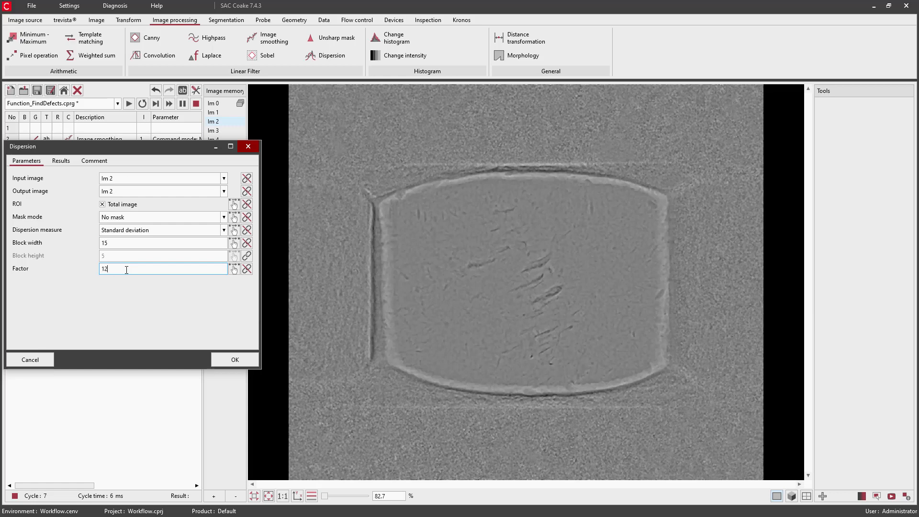
pyautogui.click(229, 353)
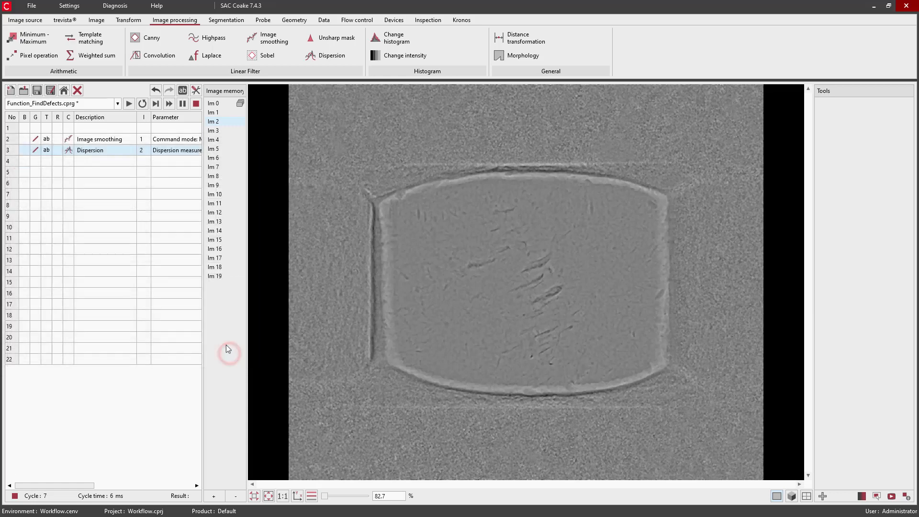
pyautogui.click(130, 106)
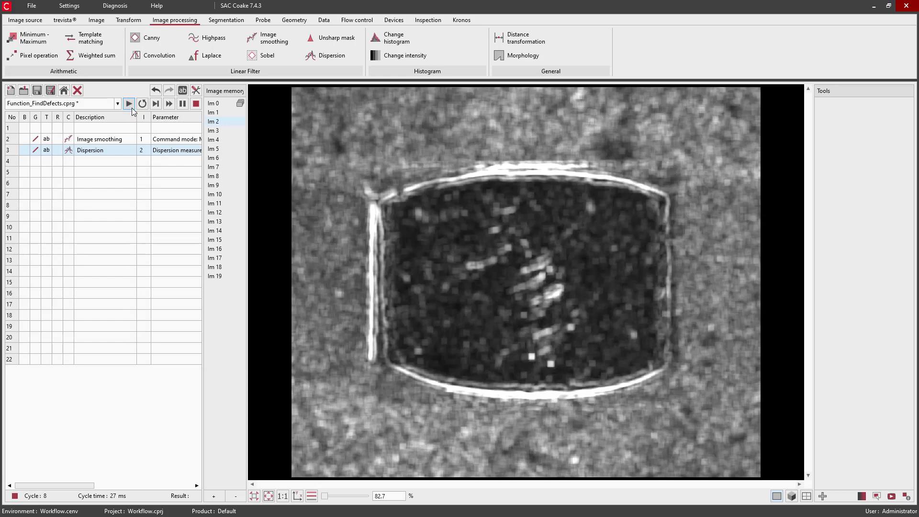
# Step: Add a Find objects command in row 4 on work image Im 2 with a minimum area of 60
pyautogui.click(216, 22)
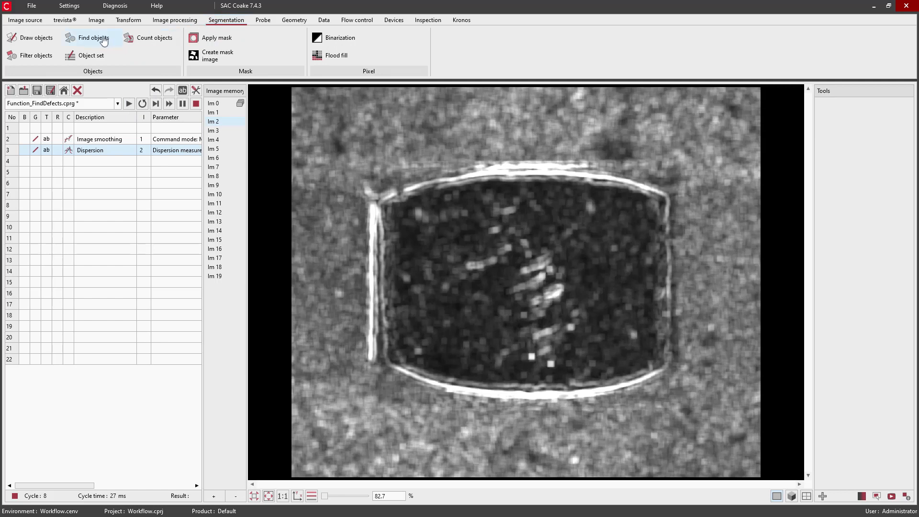
pyautogui.moveTo(101, 150); pyautogui.dragTo(99, 158)
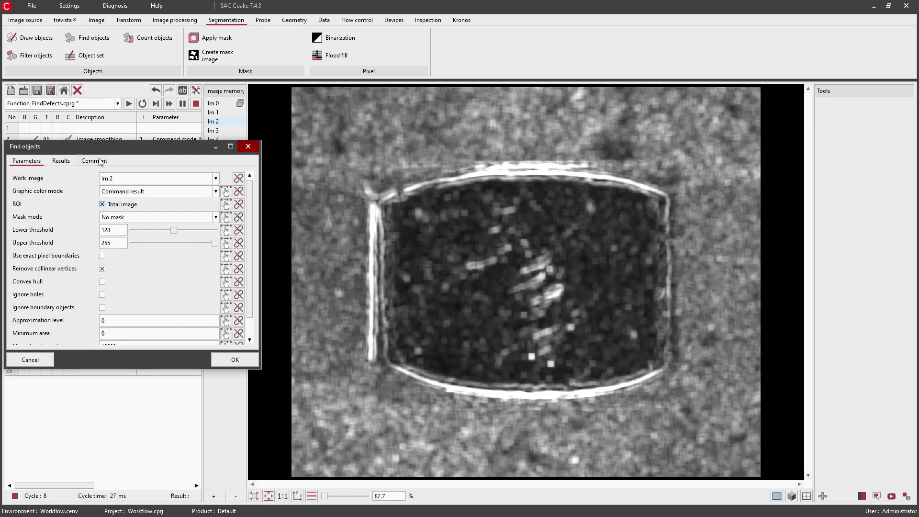
pyautogui.doubleClick(116, 230)
pyautogui.scroll(-1, 128, 280)
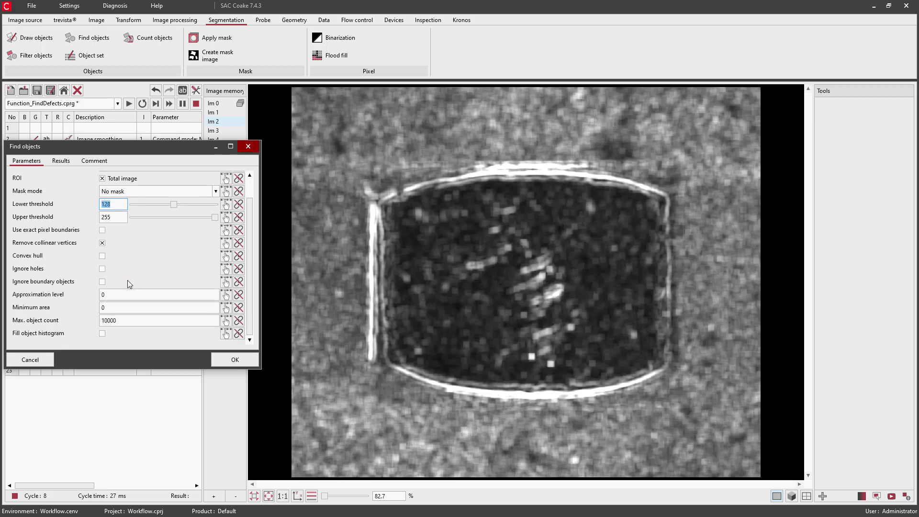
pyautogui.doubleClick(116, 308)
pyautogui.write('60')
# Step: Test the Find objects command, accept its settings, and rerun the program with its graphic overlay turned off
pyautogui.click(128, 104)
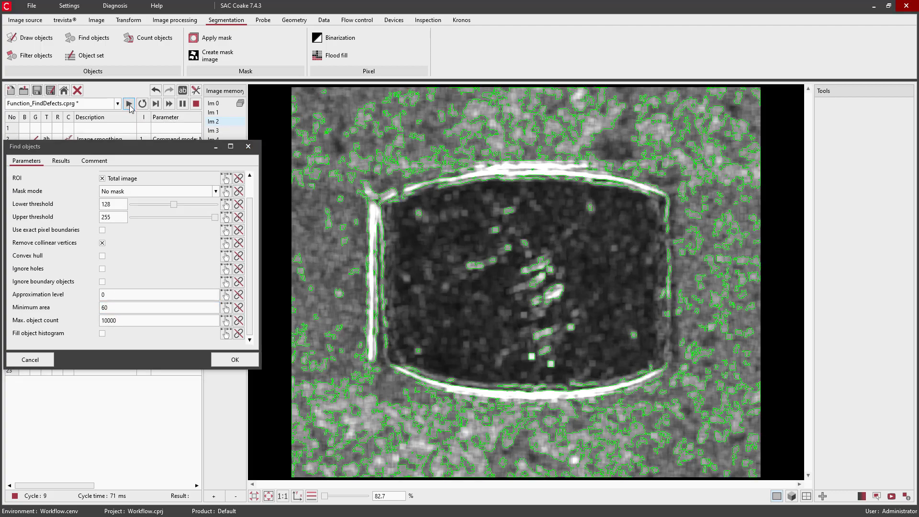
pyautogui.click(236, 360)
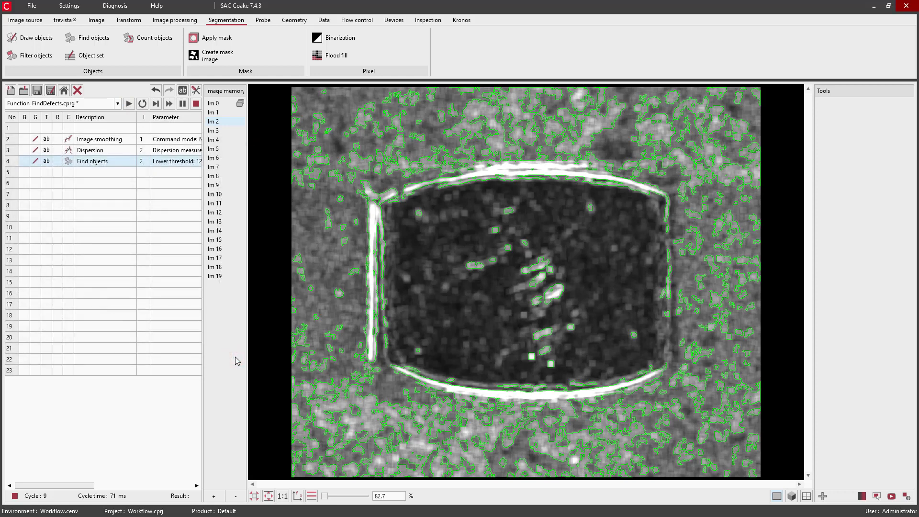
pyautogui.click(35, 161)
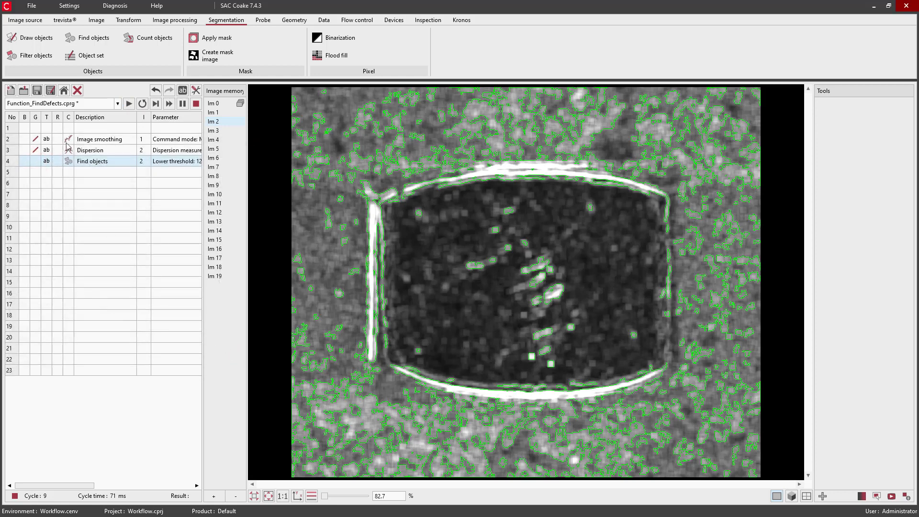
pyautogui.click(129, 105)
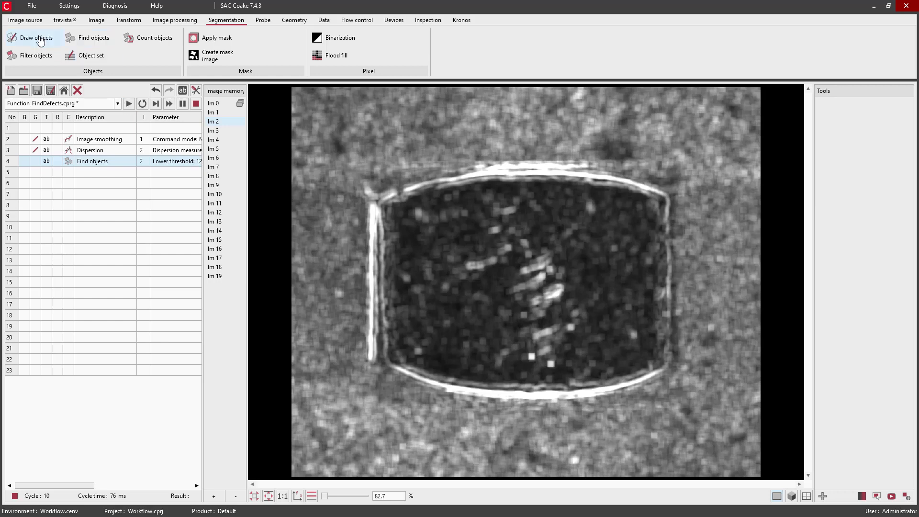
# Step: Add a Draw objects command in row 5 on work image Im 1, showing contours but not centroids
pyautogui.moveTo(41, 41); pyautogui.dragTo(77, 172)
pyautogui.click(116, 178)
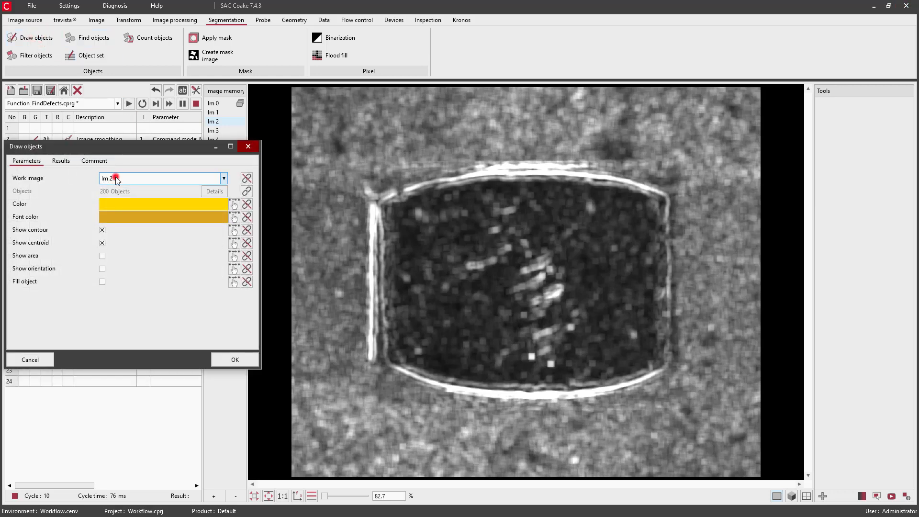
pyautogui.click(223, 189)
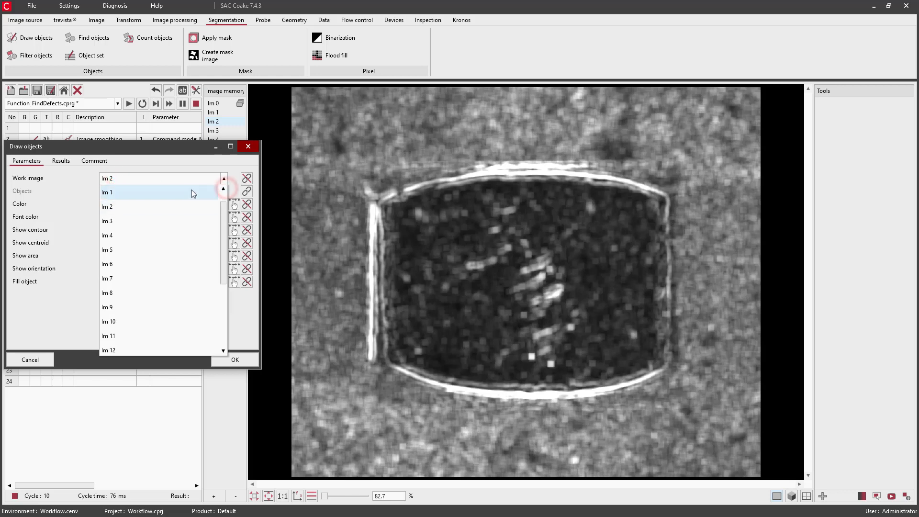
pyautogui.click(175, 191)
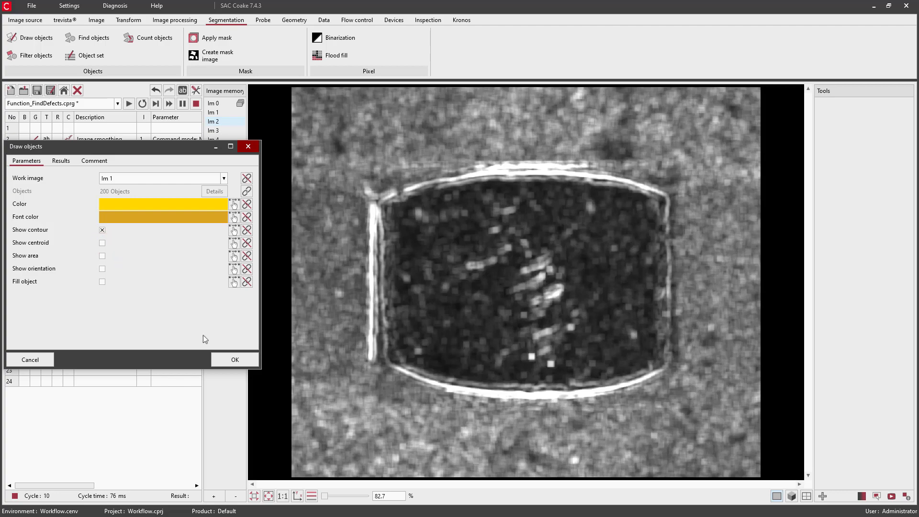
pyautogui.click(226, 355)
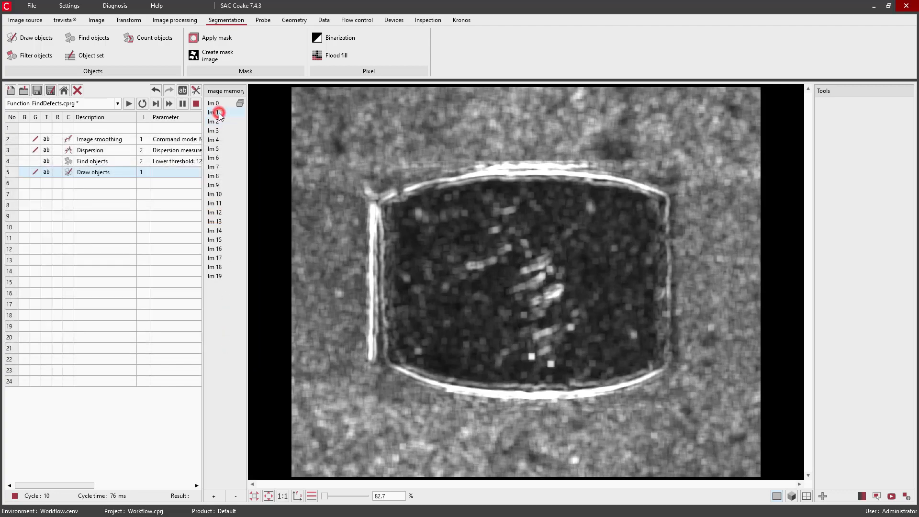
# Step: Run the program with Im 1 displayed and save Function_FindDefects.cprg
pyautogui.click(219, 113)
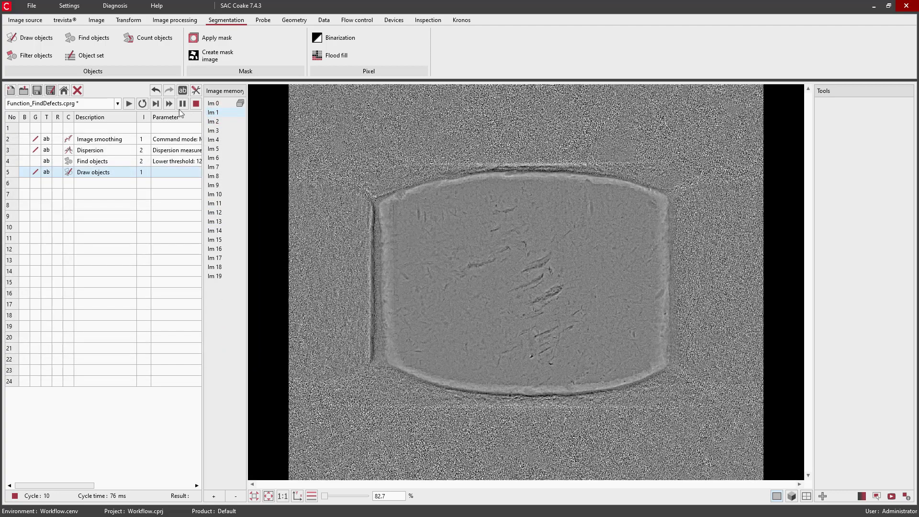
pyautogui.click(129, 104)
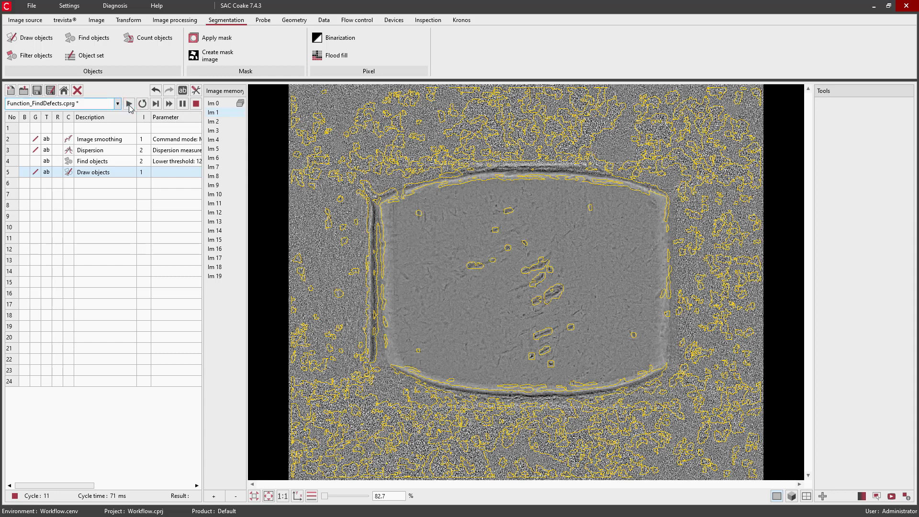
pyautogui.click(38, 92)
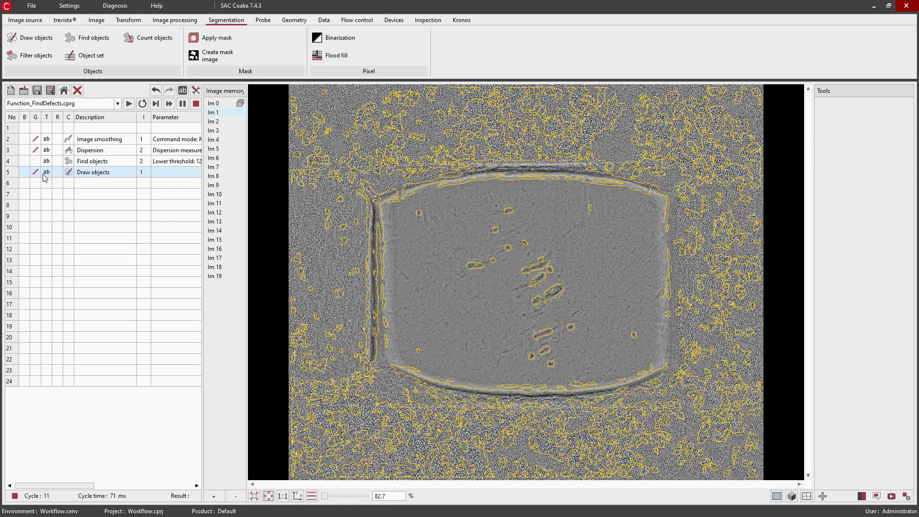
# Step: Create an Integer program variable named Input image in the program manager
pyautogui.click(197, 91)
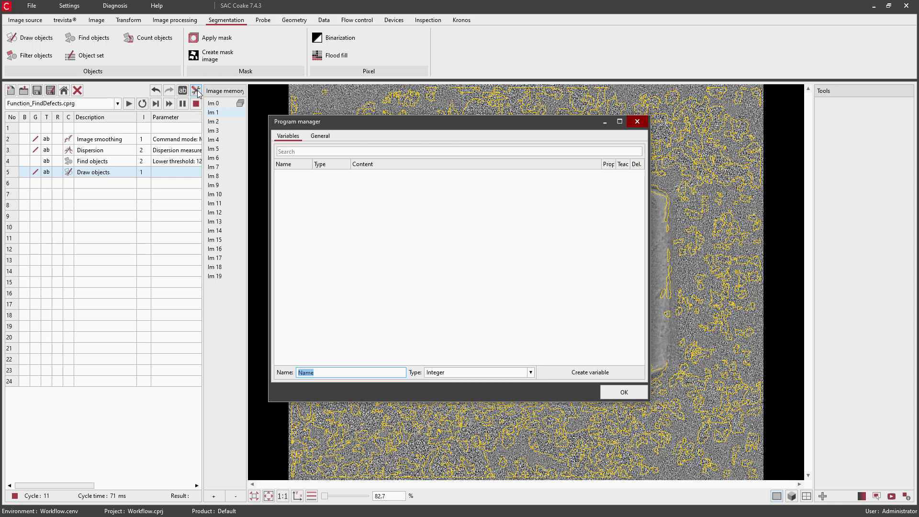
pyautogui.click(326, 372)
pyautogui.doubleClick(310, 372)
pyautogui.write('Input image')
pyautogui.click(575, 374)
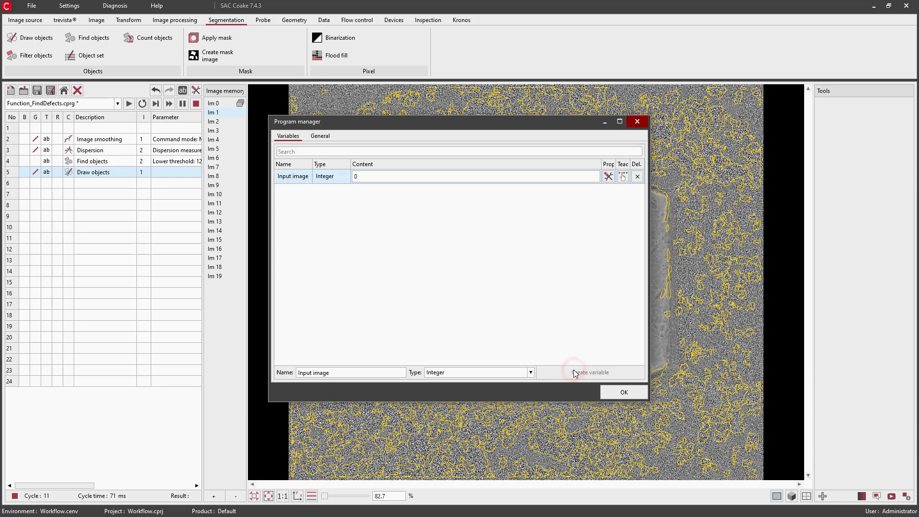
# Step: Create a second Integer program variable named Buffer image and close the program manager
pyautogui.doubleClick(303, 373)
pyautogui.write('Buffer')
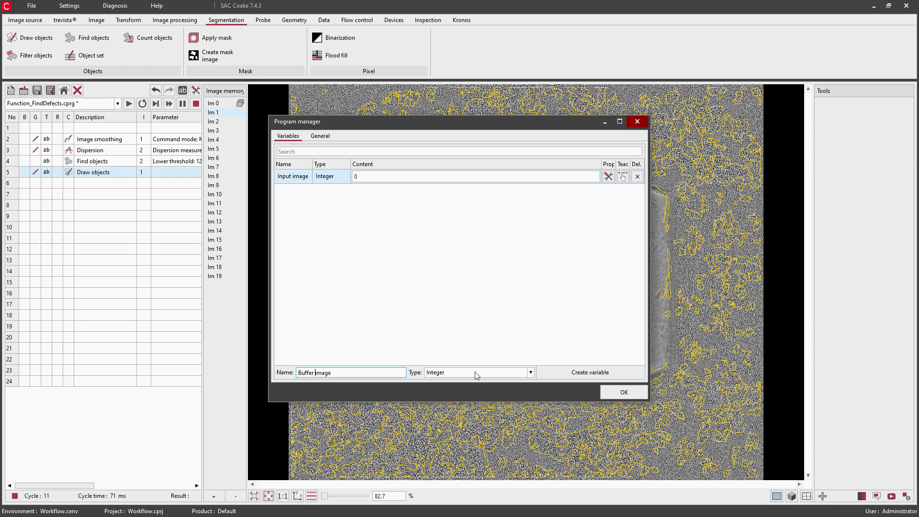
pyautogui.click(579, 370)
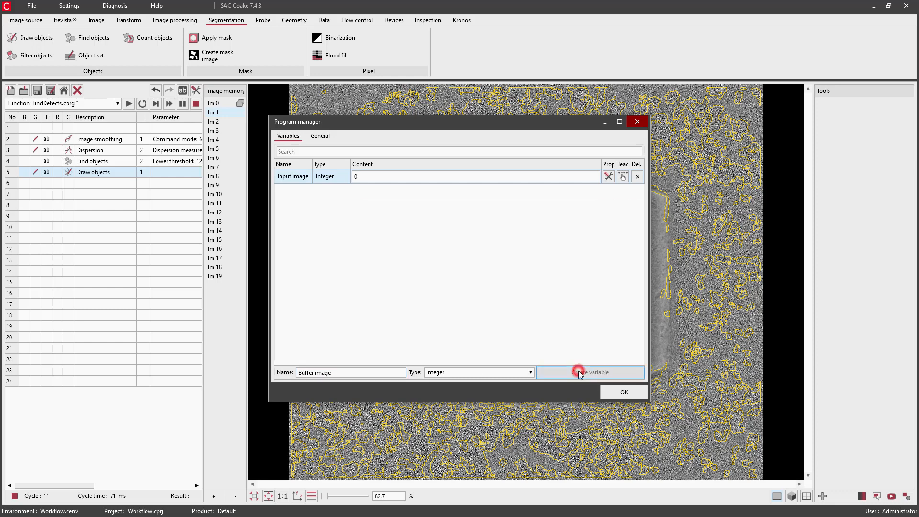
pyautogui.click(625, 392)
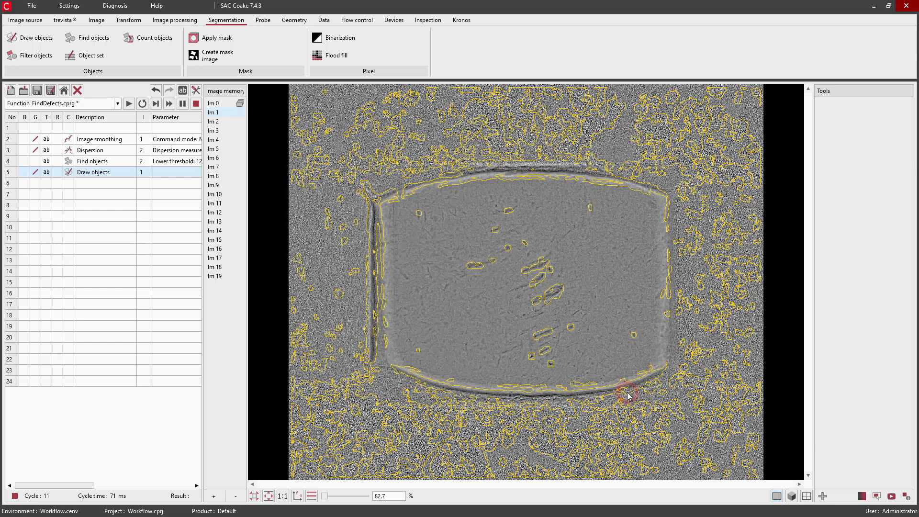
# Step: Link the Image smoothing command's input image to the program variable Input image
pyautogui.click(69, 140)
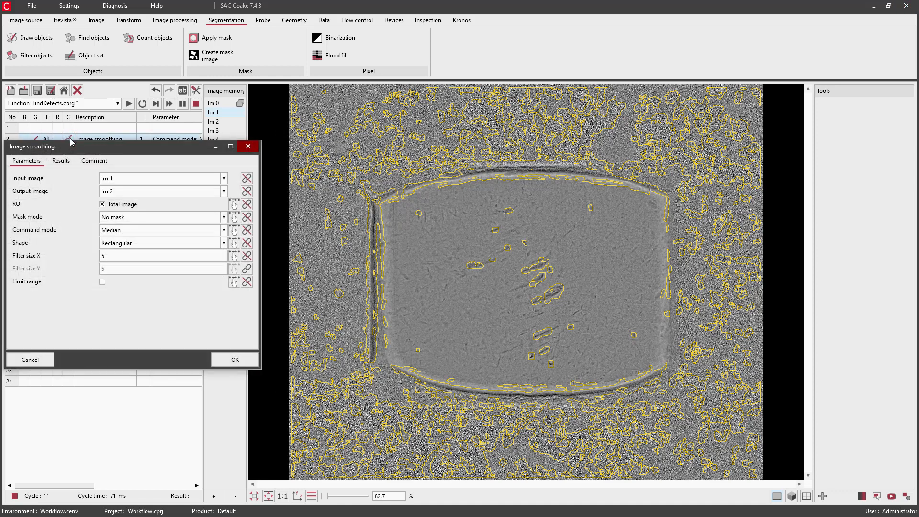
pyautogui.click(247, 178)
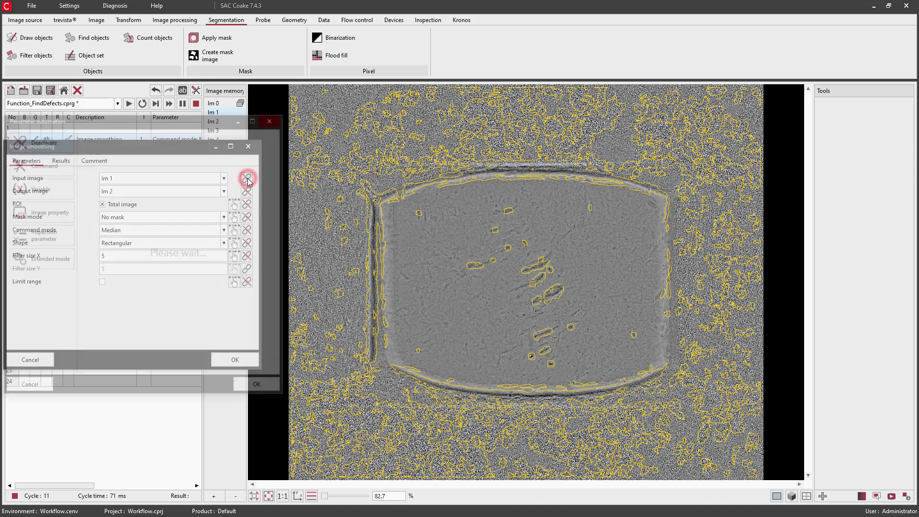
pyautogui.click(58, 188)
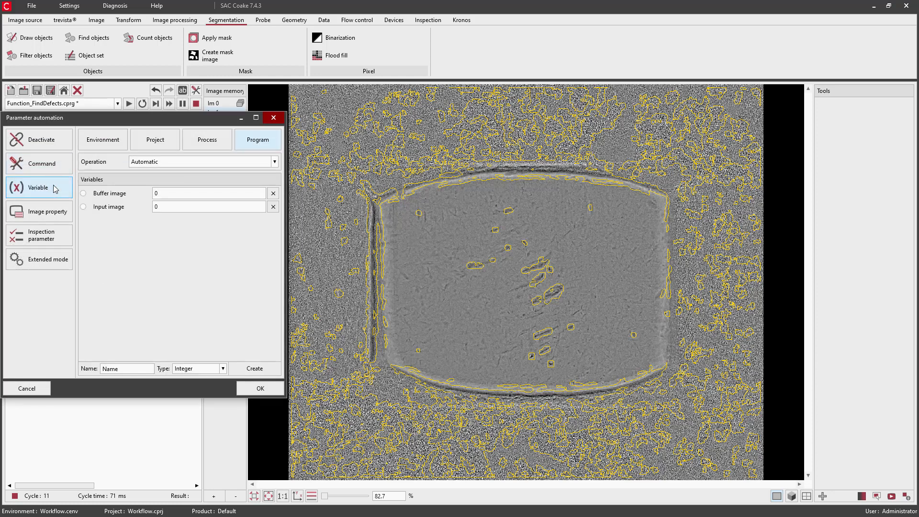
pyautogui.click(99, 206)
pyautogui.click(261, 391)
pyautogui.click(235, 359)
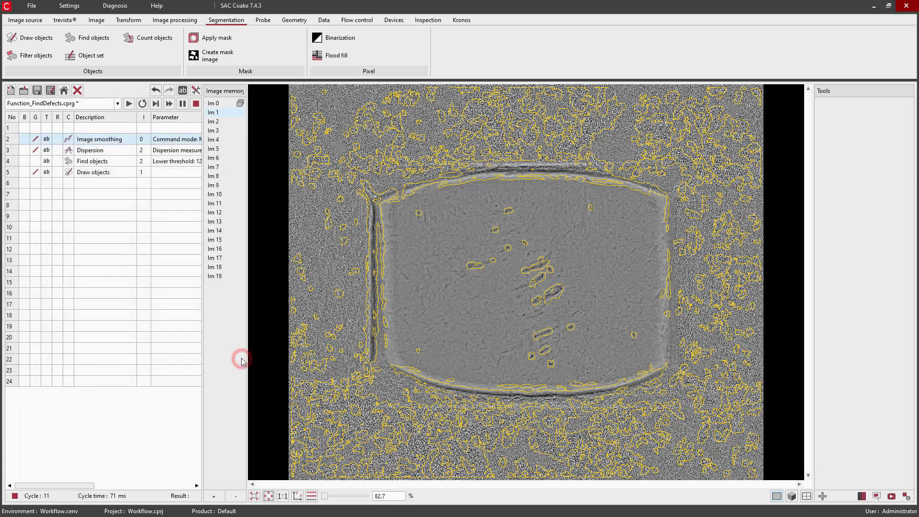
# Step: Link the Image smoothing command's output image to the program variable Buffer image
pyautogui.doubleClick(67, 142)
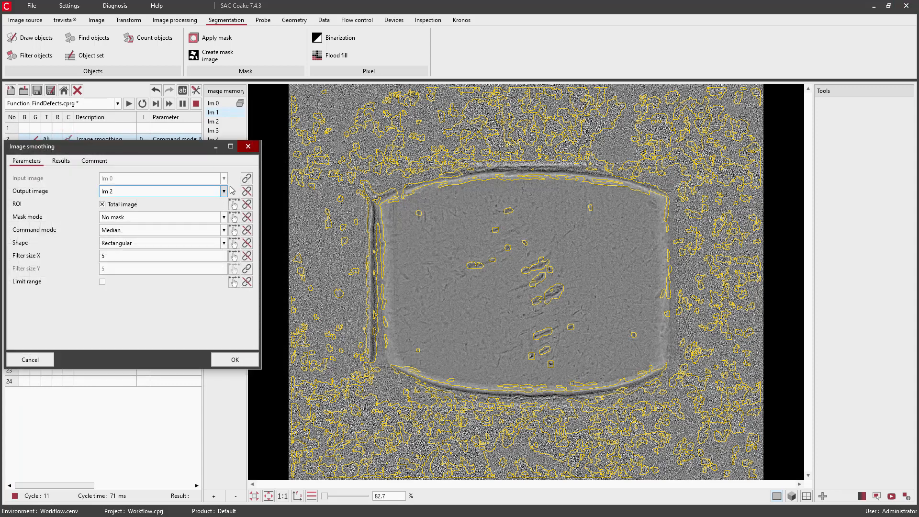
pyautogui.click(245, 188)
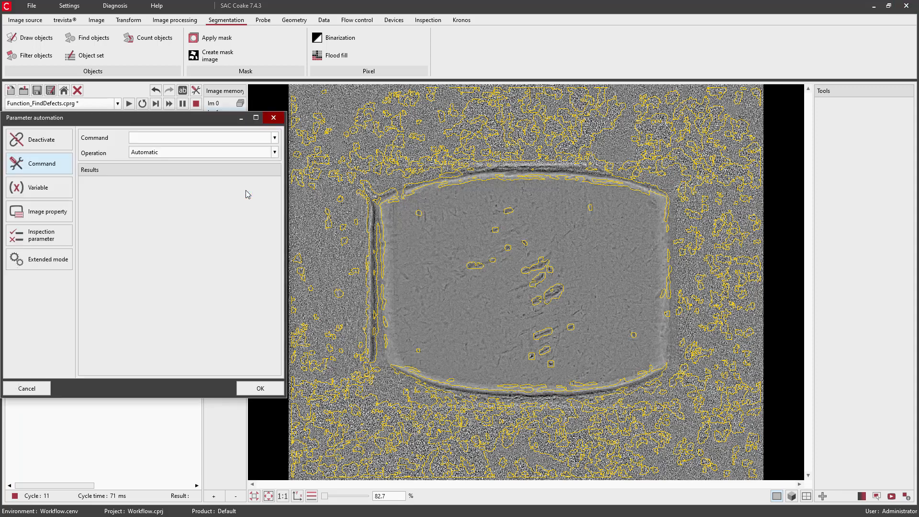
pyautogui.click(43, 187)
pyautogui.click(105, 194)
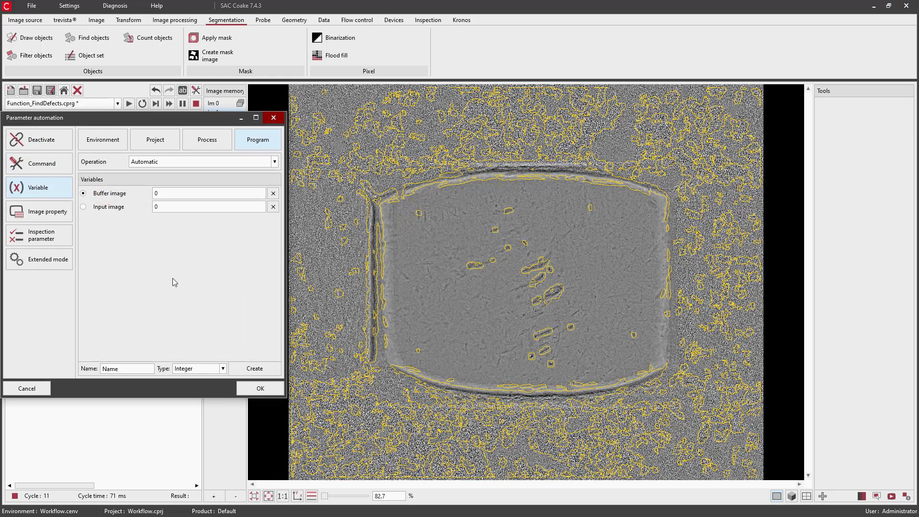
pyautogui.click(261, 388)
pyautogui.click(242, 358)
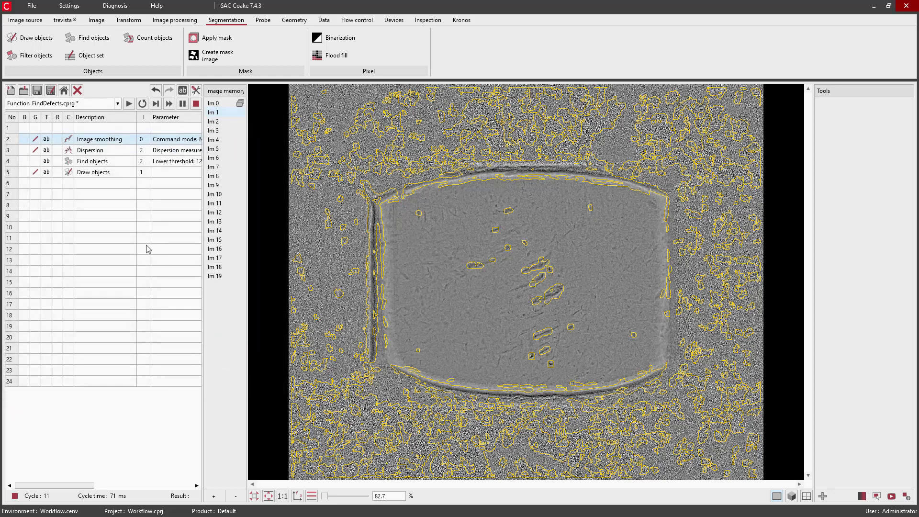
# Step: Link both the input image and the output image of the Dispersion command to the program variable Buffer image
pyautogui.doubleClick(68, 153)
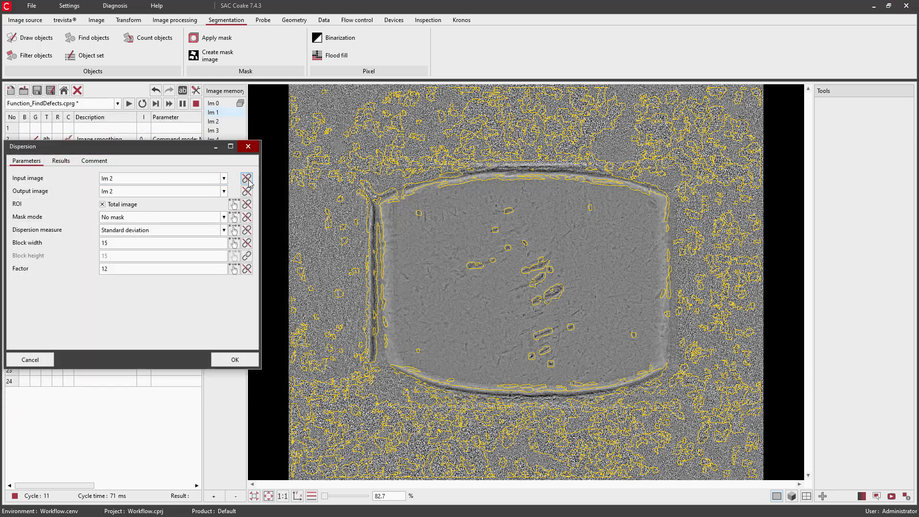
pyautogui.click(247, 180)
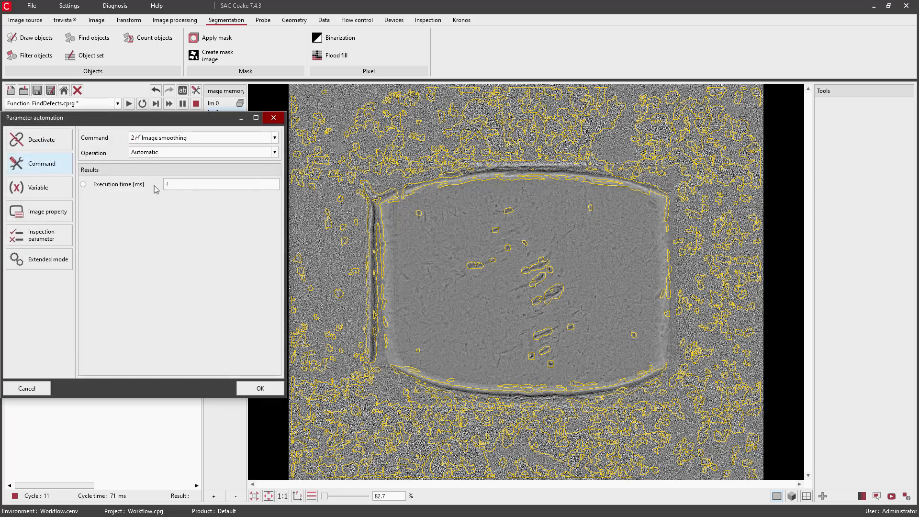
pyautogui.click(62, 191)
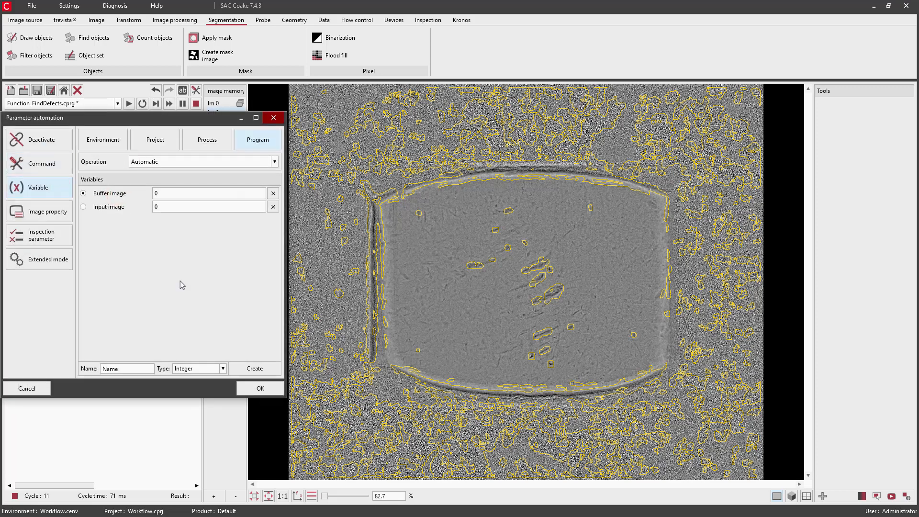
pyautogui.click(260, 388)
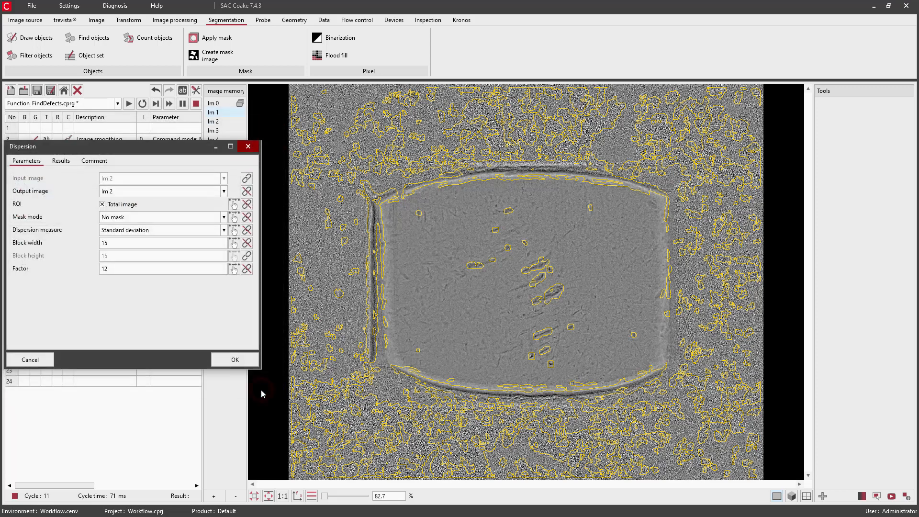
pyautogui.click(246, 181)
pyautogui.click(55, 186)
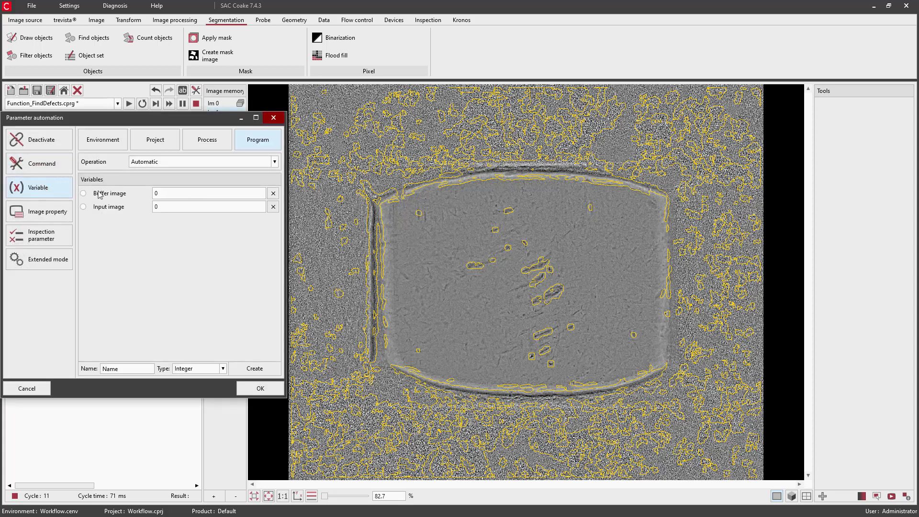
pyautogui.click(256, 388)
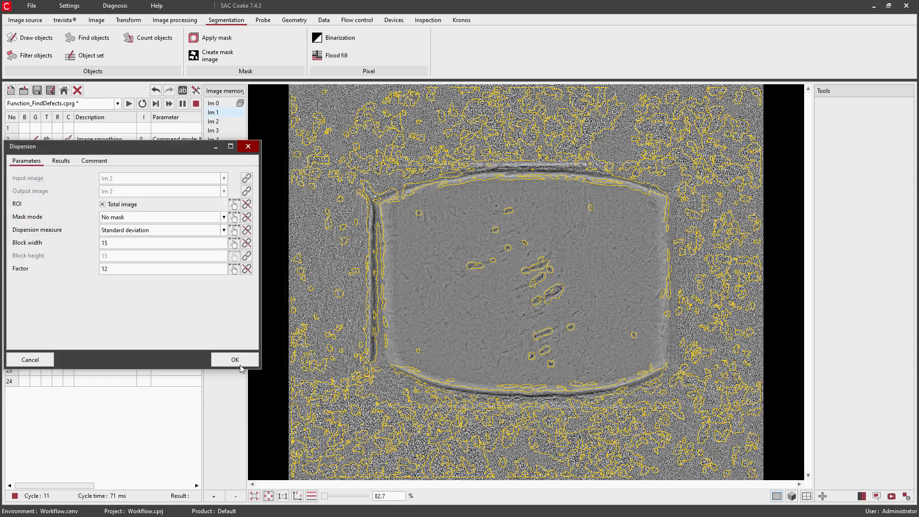
pyautogui.click(236, 361)
# Step: Link the Find objects command's work image to the program variable Buffer image
pyautogui.doubleClick(70, 165)
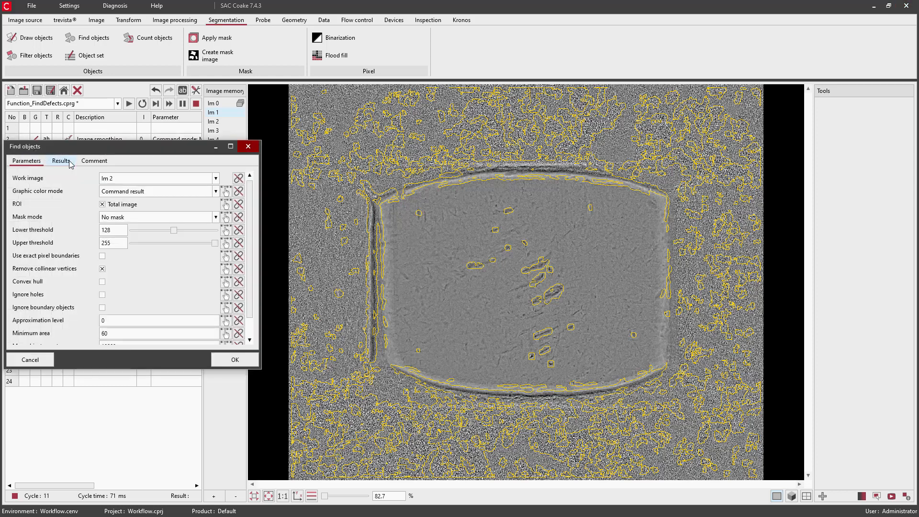
pyautogui.click(239, 178)
pyautogui.click(48, 187)
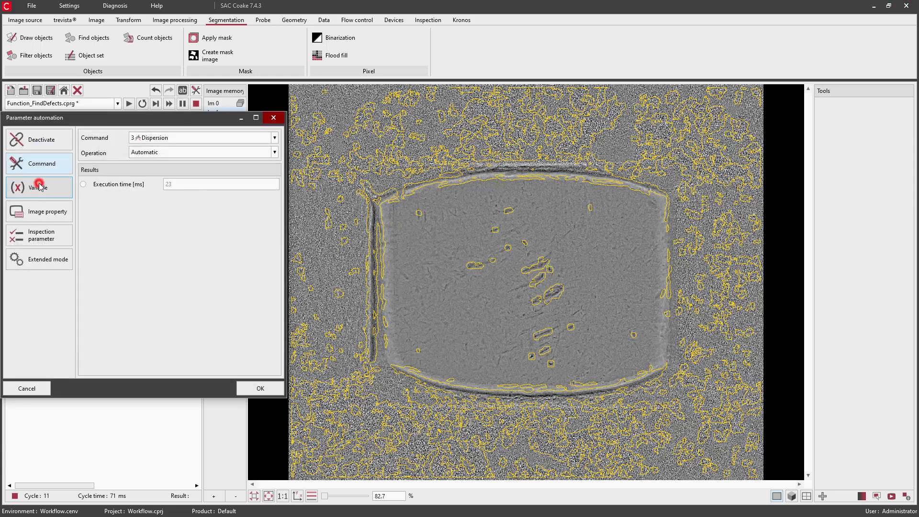
pyautogui.click(253, 389)
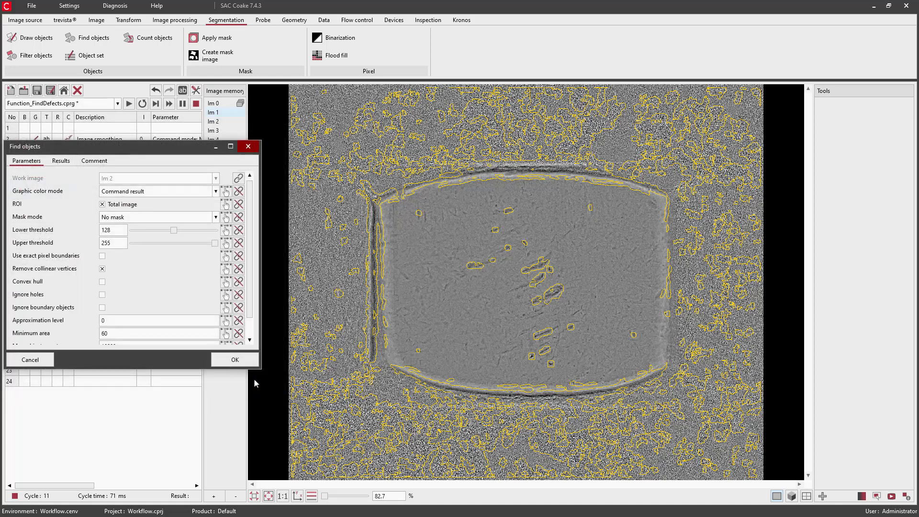
pyautogui.click(240, 359)
# Step: Link the Draw objects command's work image to the program variable Input image
pyautogui.doubleClick(69, 175)
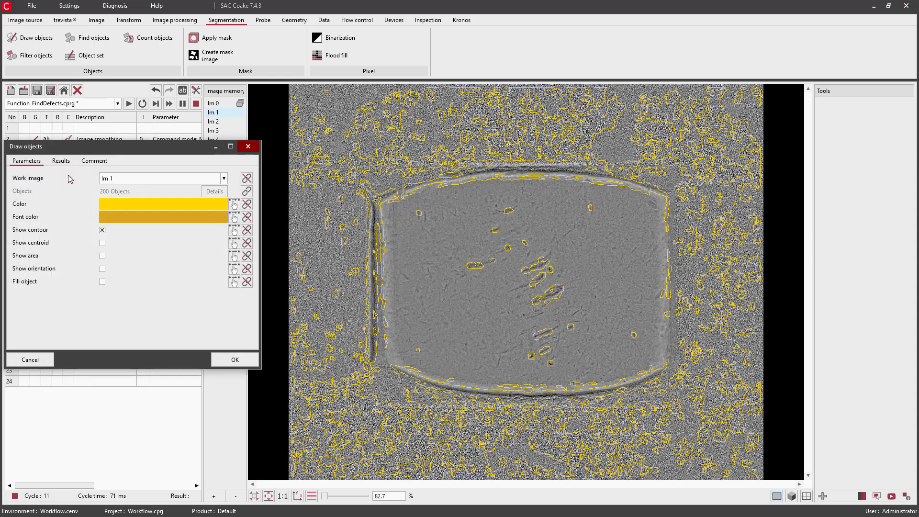
pyautogui.click(247, 178)
pyautogui.click(47, 194)
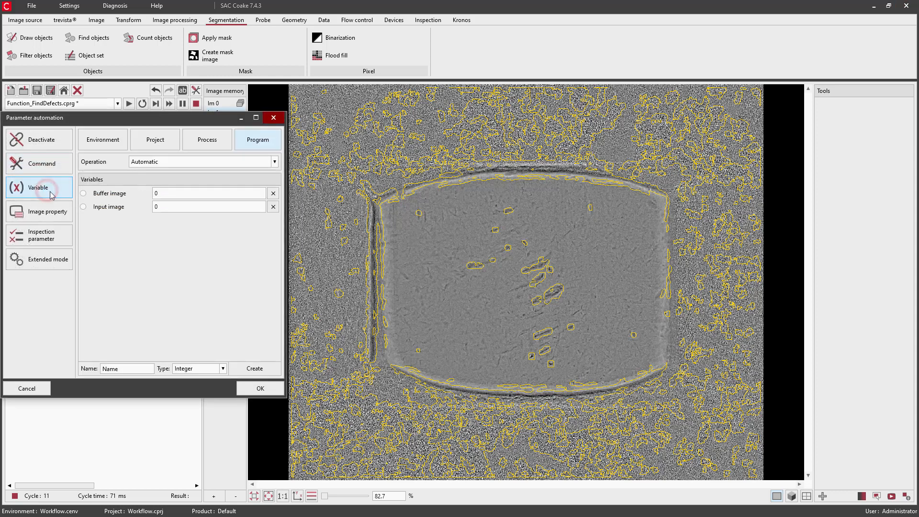
pyautogui.click(96, 209)
pyautogui.click(258, 390)
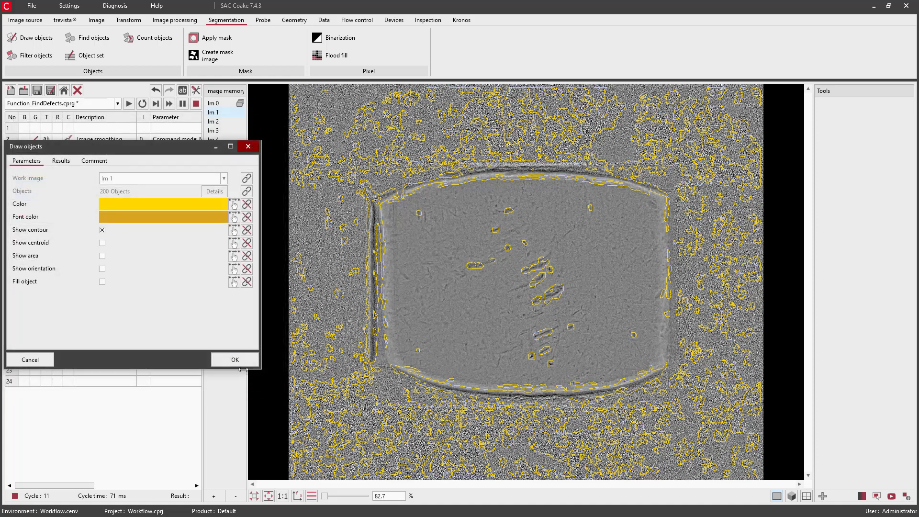
pyautogui.click(238, 363)
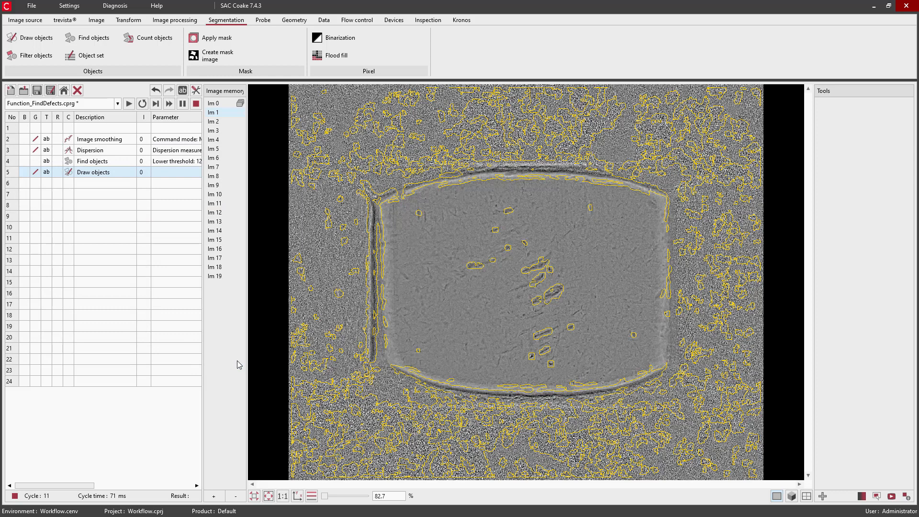
# Step: Create a program variable of type Geometry objects named Mask objects and close the program manager
pyautogui.click(195, 91)
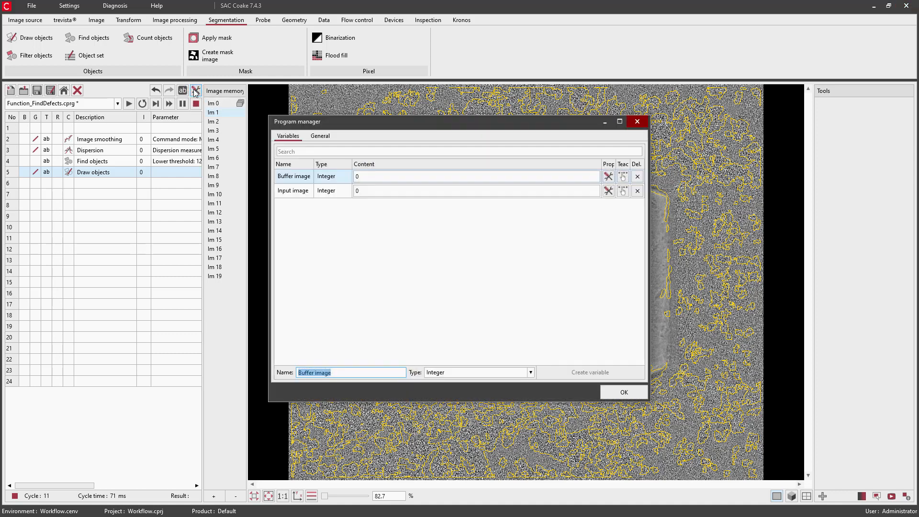
pyautogui.click(456, 373)
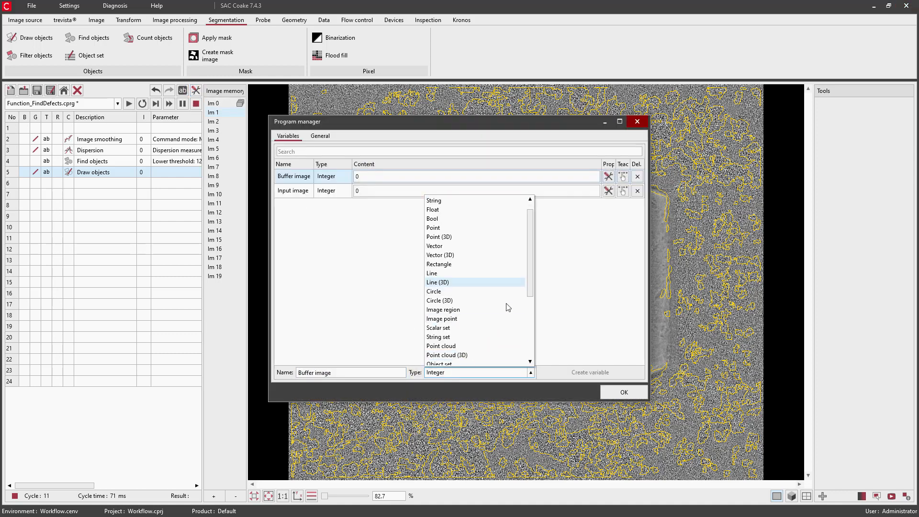
pyautogui.moveTo(529, 269); pyautogui.dragTo(533, 323)
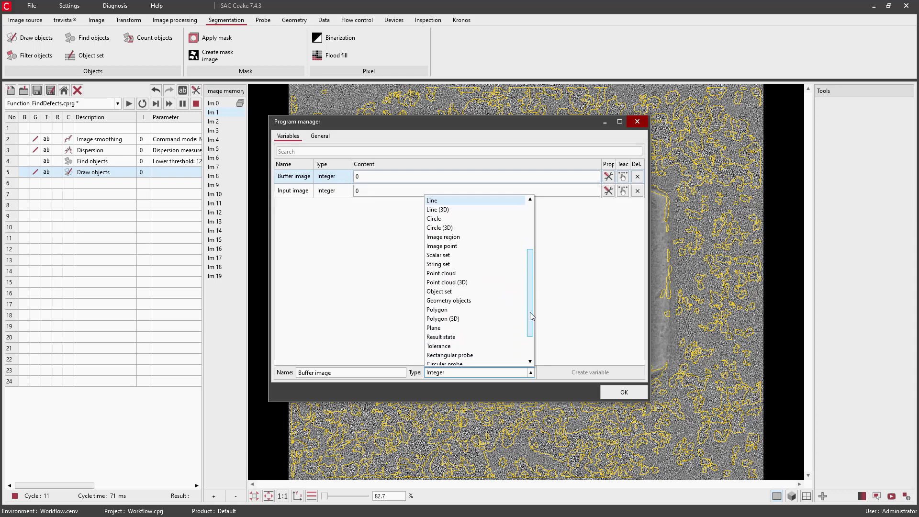
pyautogui.click(472, 301)
pyautogui.doubleClick(347, 377)
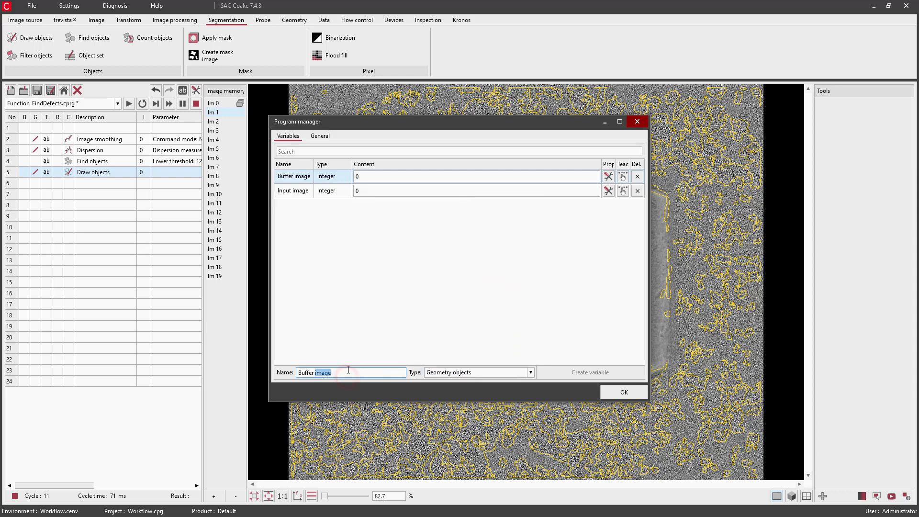
pyautogui.tripleClick(345, 378)
pyautogui.write('Mask objects')
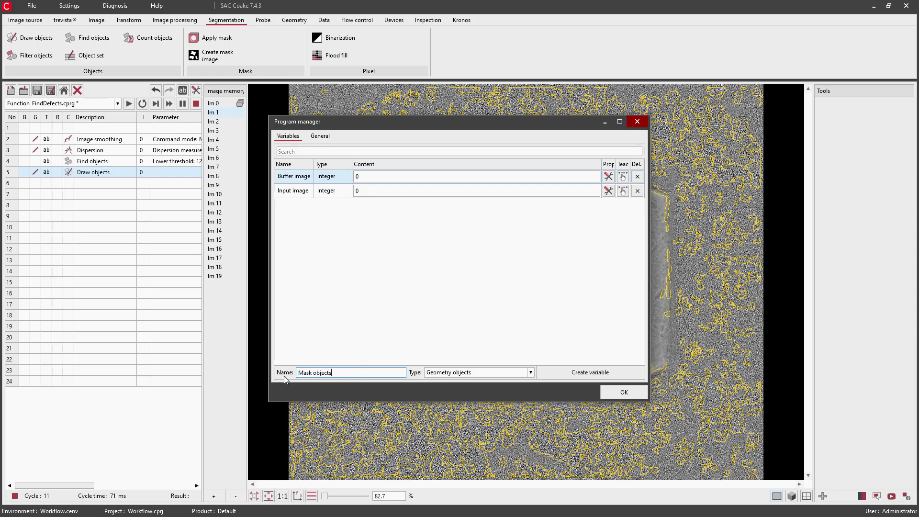
pyautogui.click(568, 374)
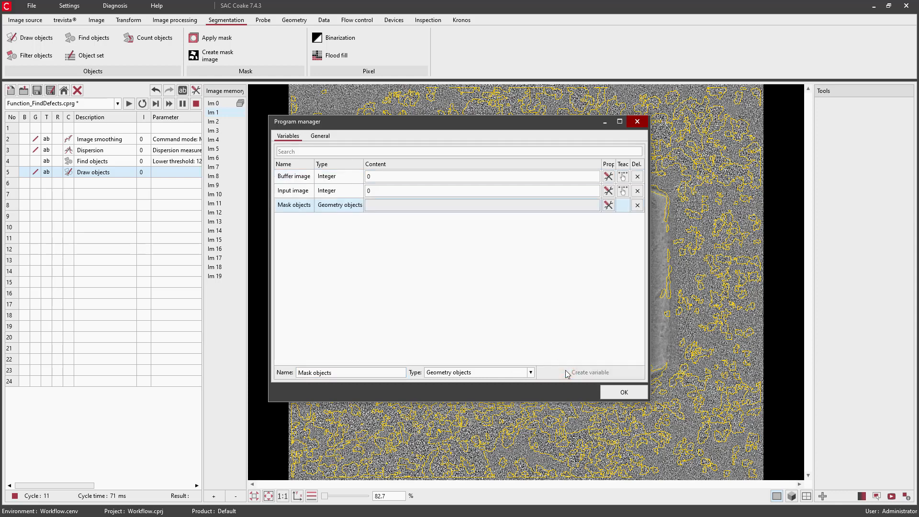
pyautogui.click(620, 392)
# Step: Set the Image smoothing command's mask mode to Mask objects and link its mask to the program variable Mask objects
pyautogui.doubleClick(71, 143)
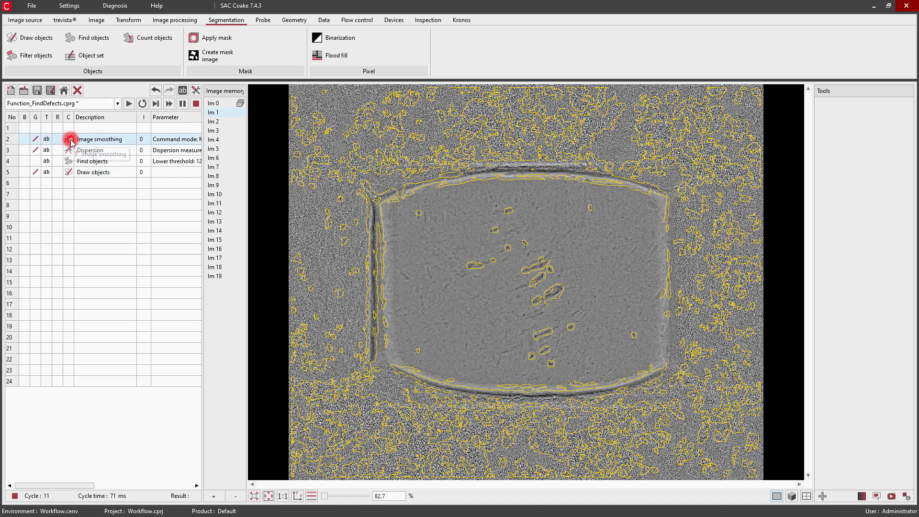
pyautogui.click(163, 219)
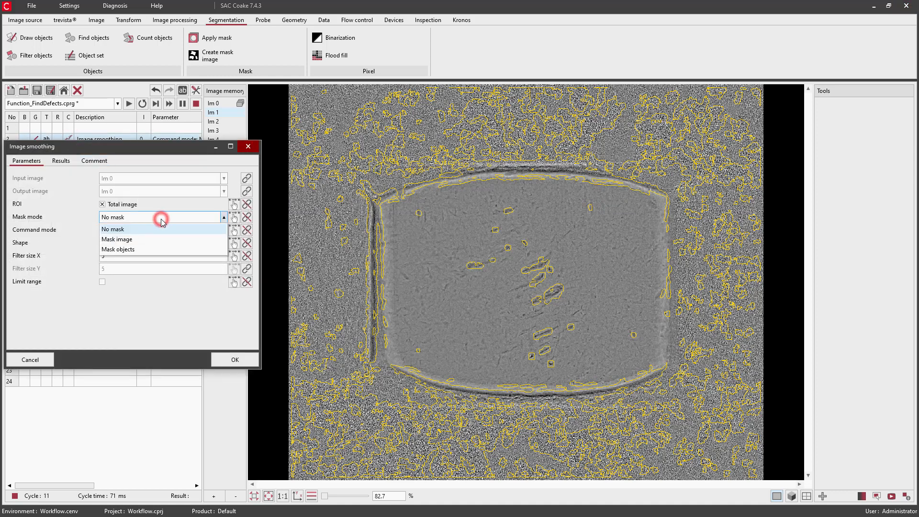
pyautogui.click(140, 249)
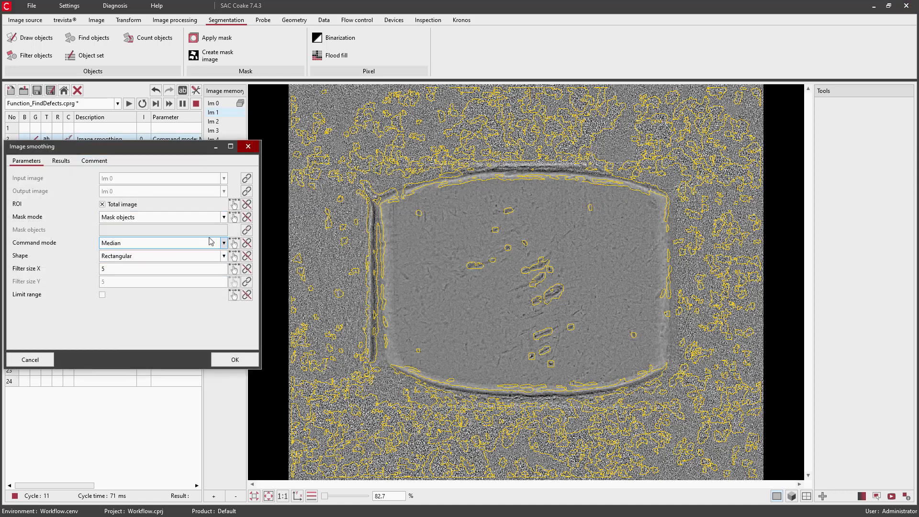
pyautogui.click(246, 230)
pyautogui.click(47, 187)
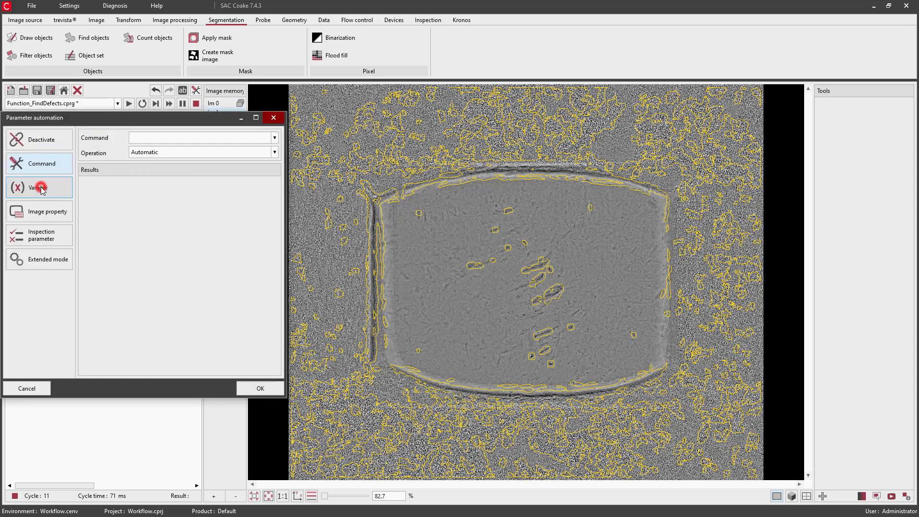
pyautogui.click(115, 193)
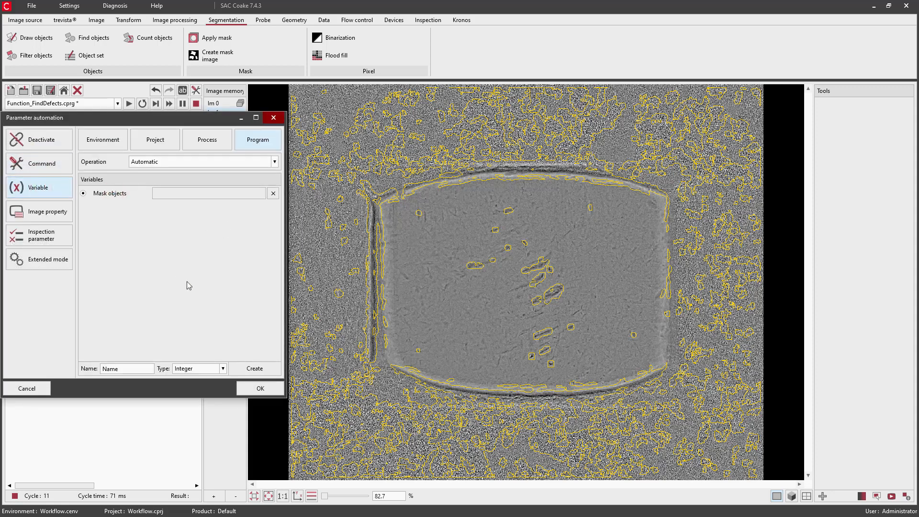
pyautogui.click(262, 388)
pyautogui.click(235, 360)
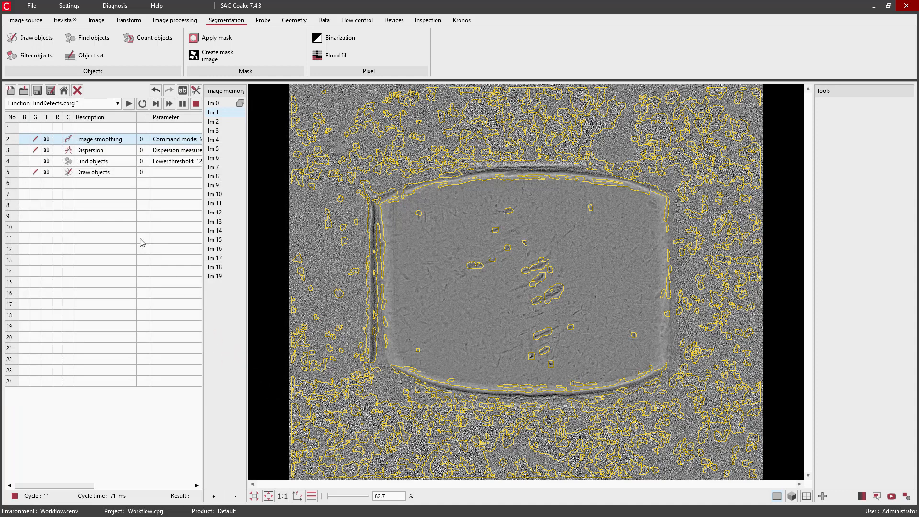
# Step: Set the Dispersion command's mask mode to Mask objects and link its mask to the program variable Mask objects
pyautogui.doubleClick(71, 153)
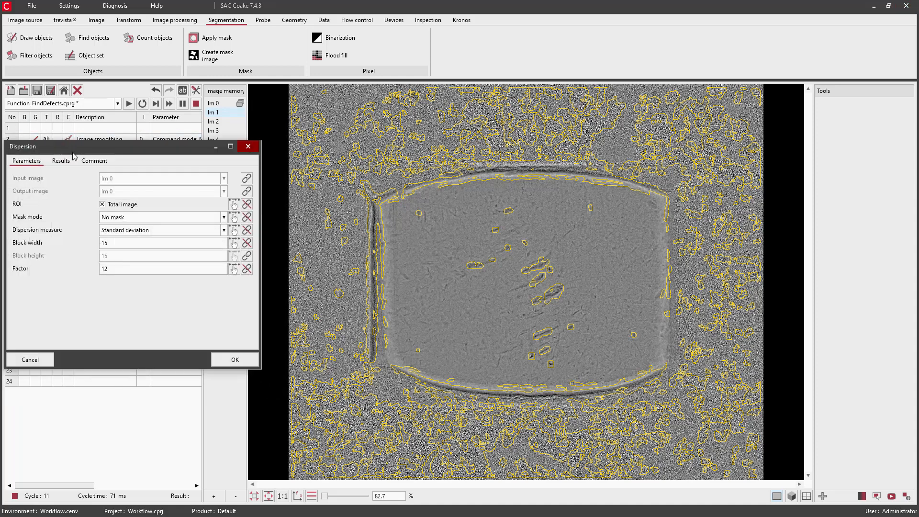
pyautogui.click(143, 217)
pyautogui.click(134, 249)
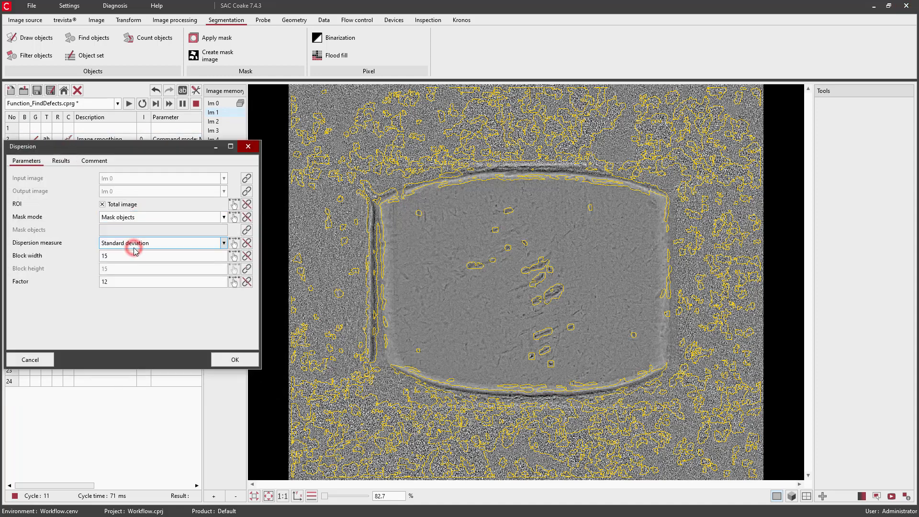
pyautogui.click(246, 230)
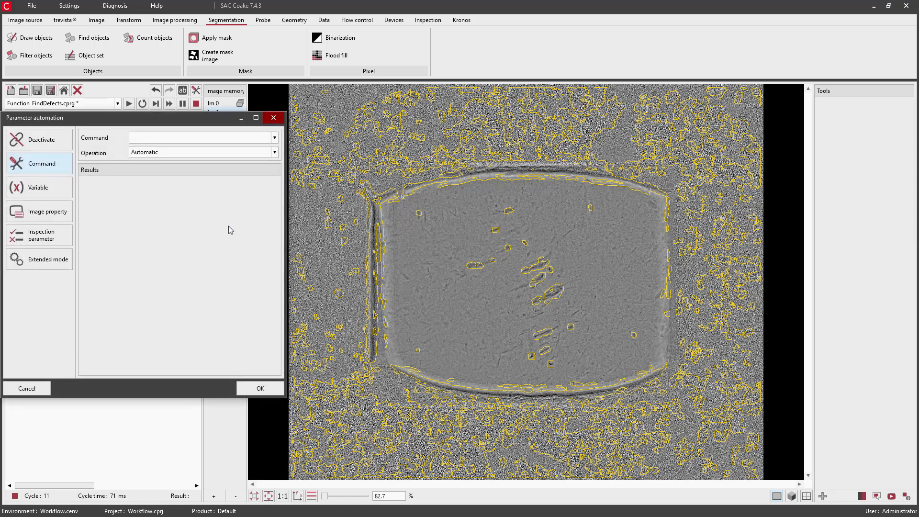
pyautogui.click(39, 187)
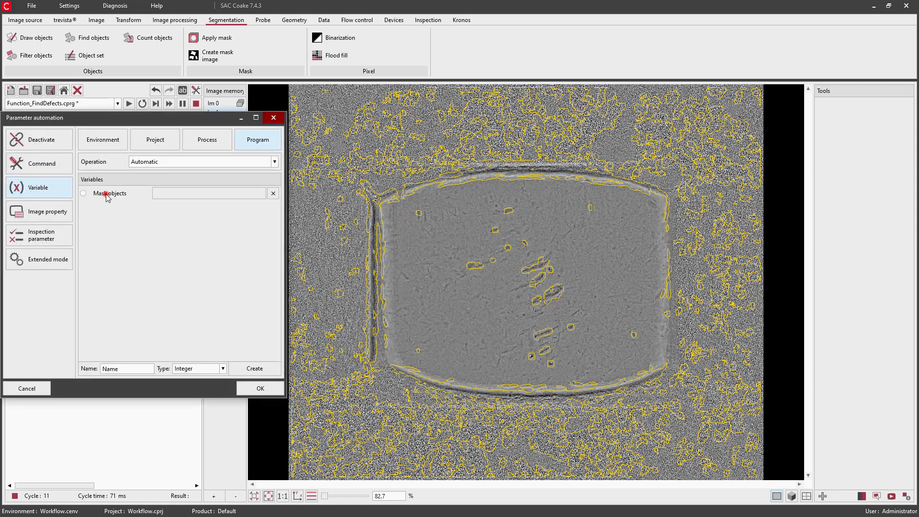
pyautogui.click(262, 388)
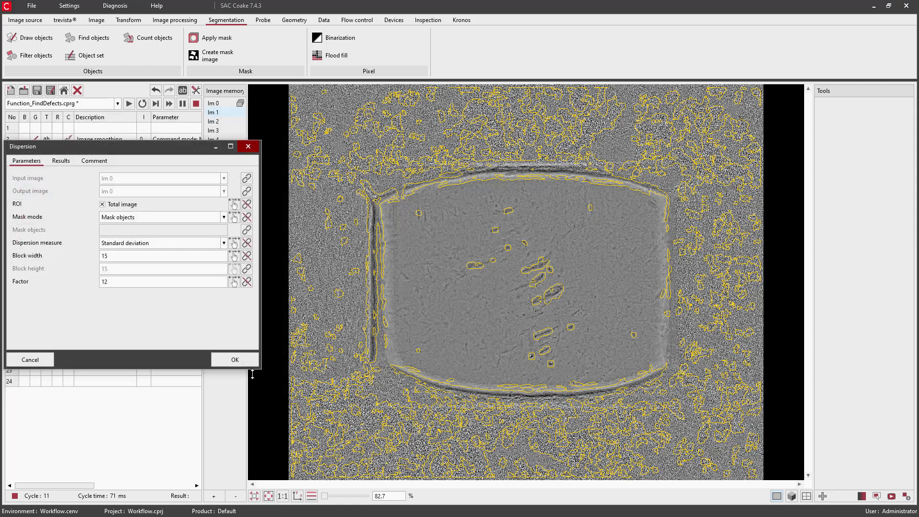
pyautogui.click(239, 359)
# Step: Set the Find objects command's mask mode to Mask objects, link its mask to the program variable Mask objects, and save the program
pyautogui.doubleClick(72, 161)
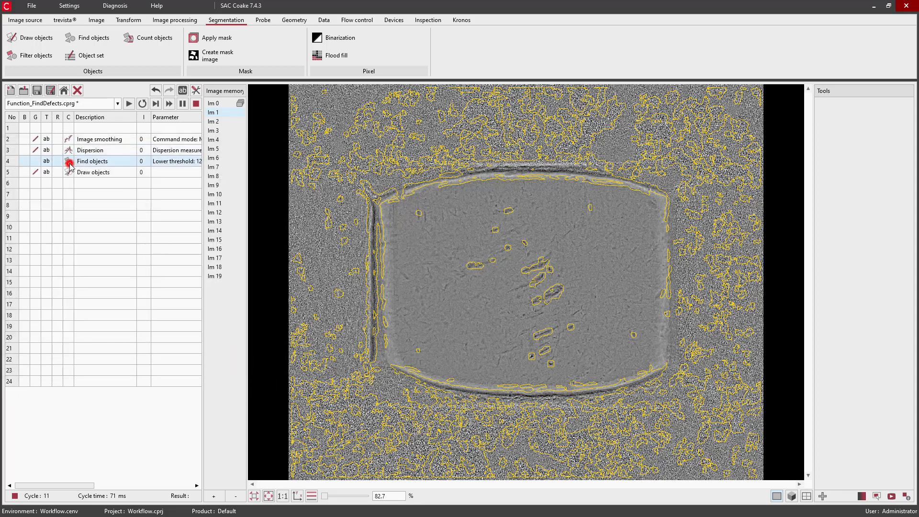
pyautogui.click(139, 217)
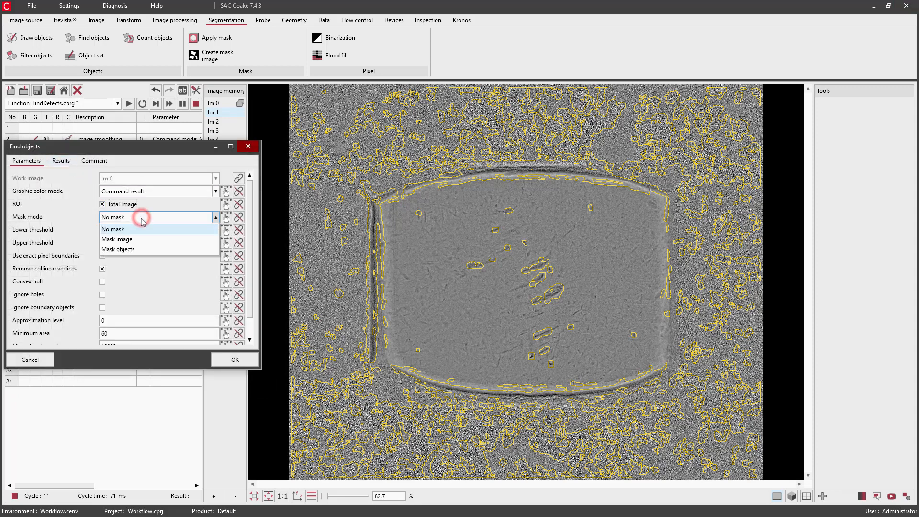
pyautogui.click(128, 249)
pyautogui.click(238, 230)
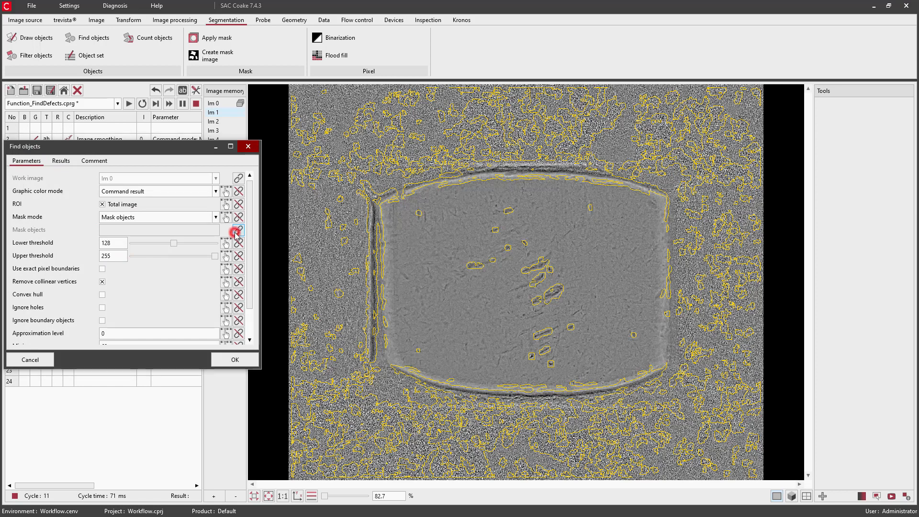
pyautogui.click(44, 188)
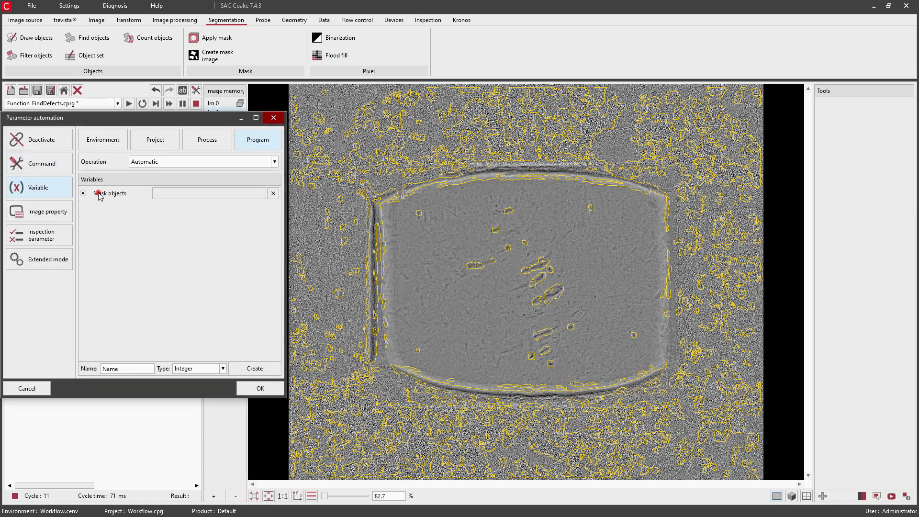
pyautogui.click(257, 388)
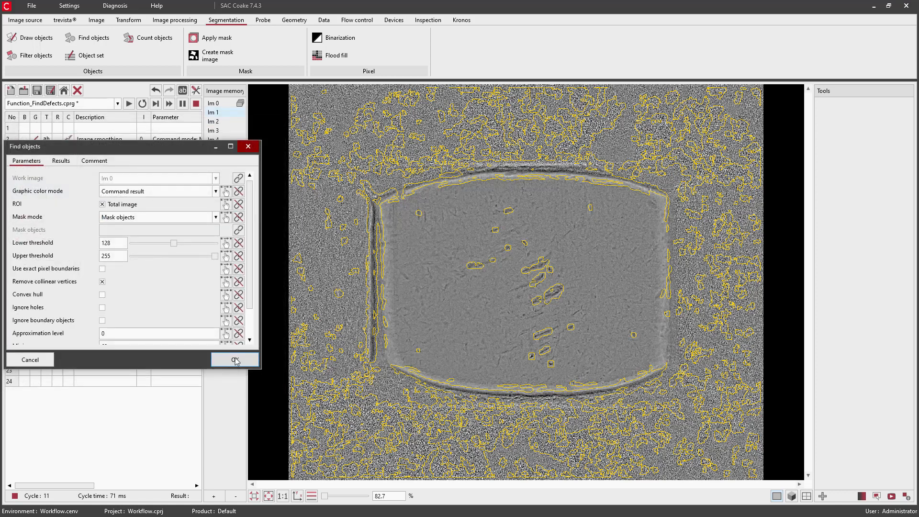
pyautogui.click(240, 359)
pyautogui.click(37, 91)
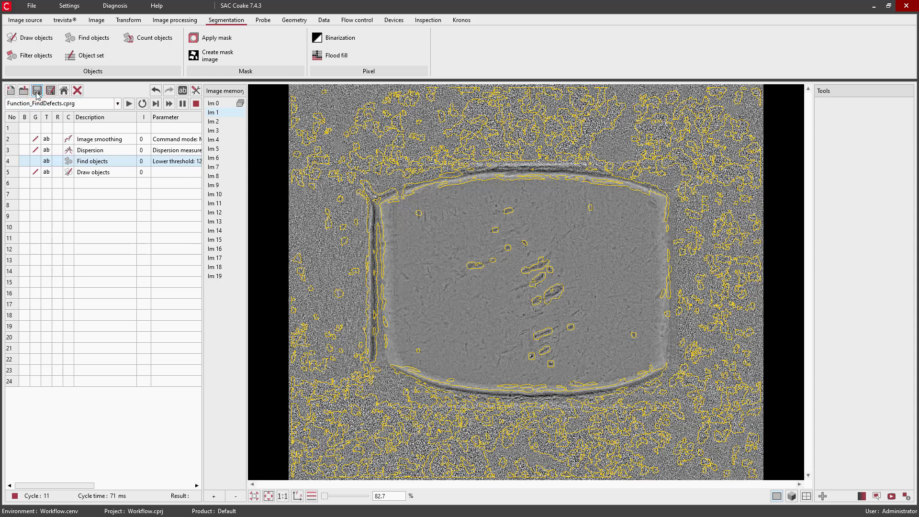
# Step: Create an Integer program variable named Threshold with content 128, then run the Function_FindDefects program once
pyautogui.click(196, 91)
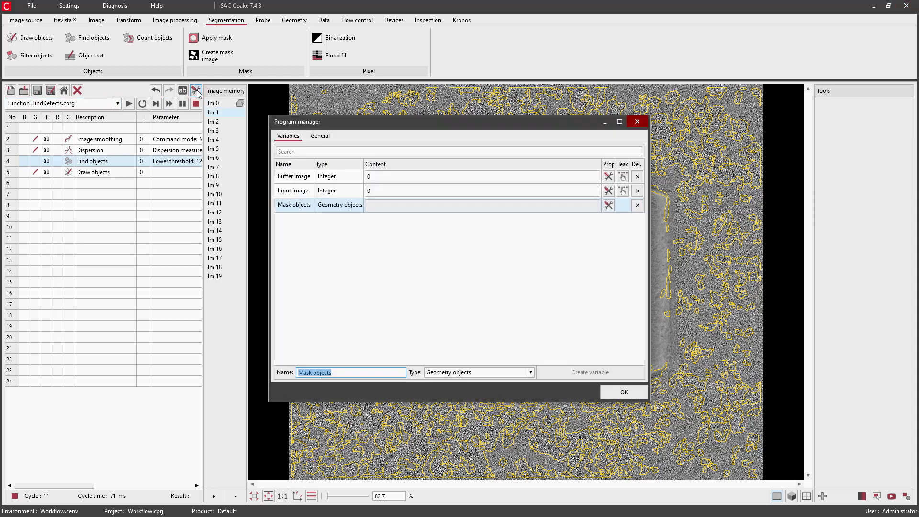
pyautogui.click(483, 373)
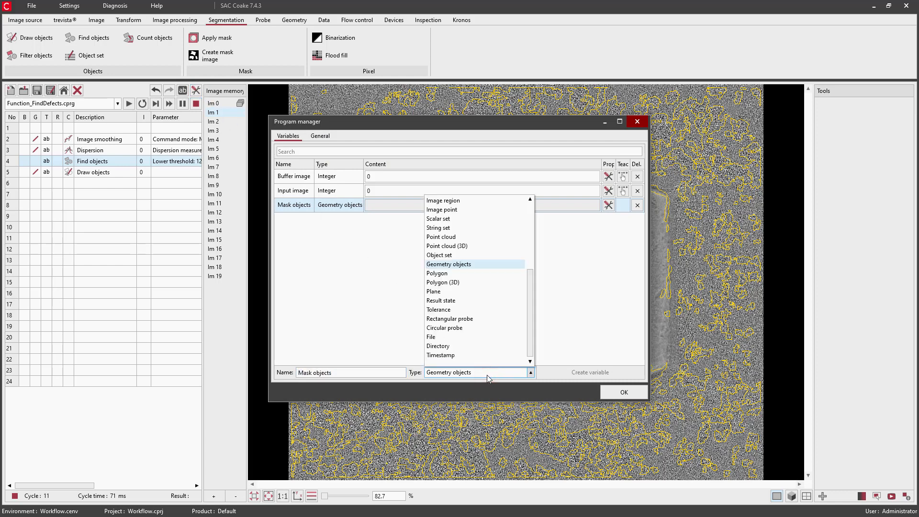
pyautogui.scroll(5, 468, 325)
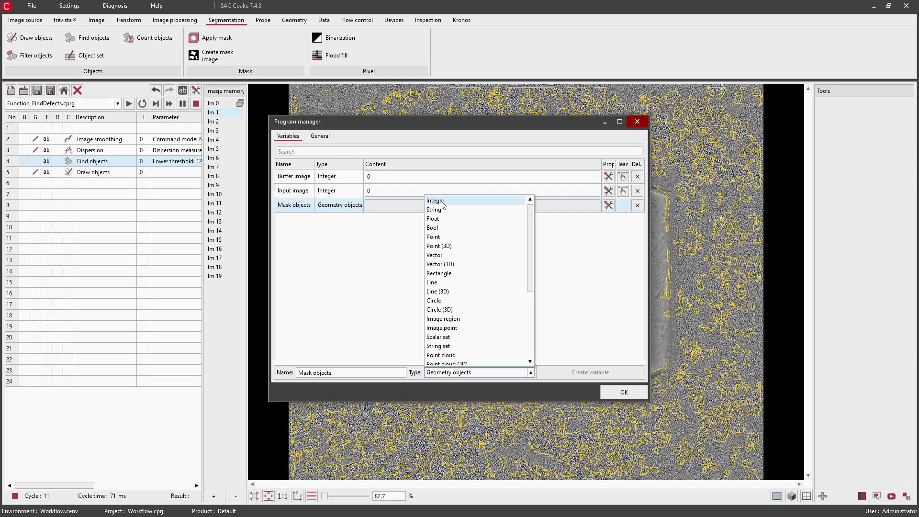
pyautogui.click(440, 201)
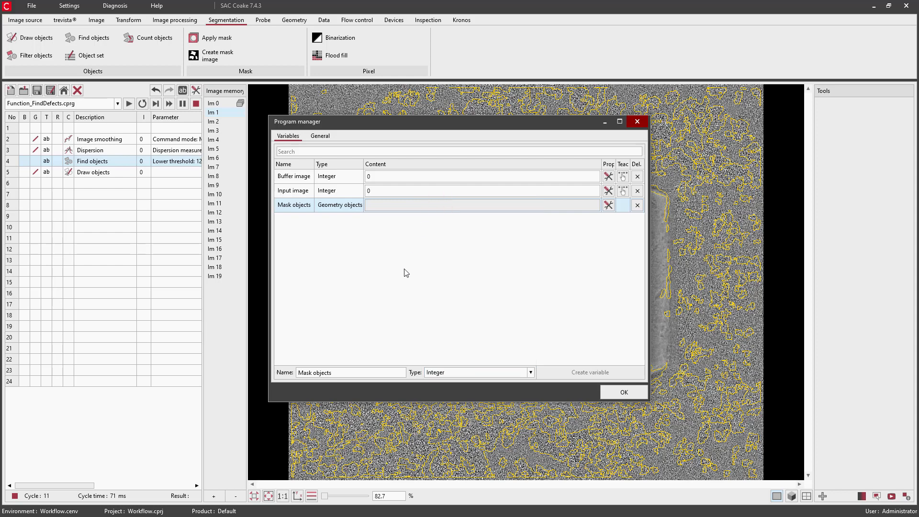
pyautogui.tripleClick(349, 373)
pyautogui.write('Threshold')
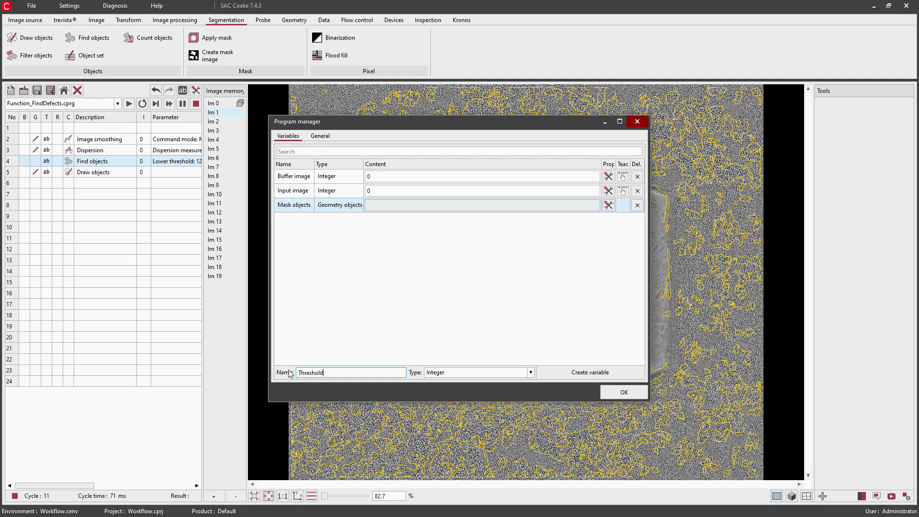
pyautogui.click(596, 372)
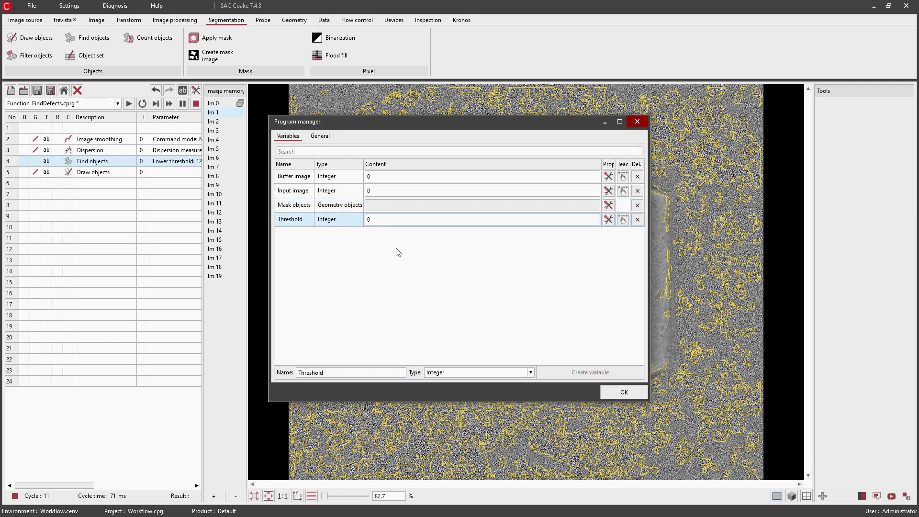
pyautogui.doubleClick(386, 222)
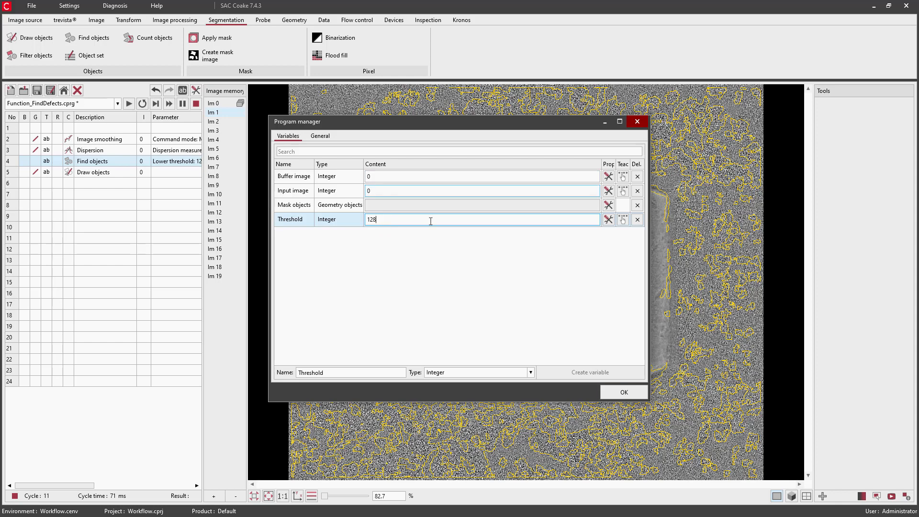
pyautogui.click(635, 393)
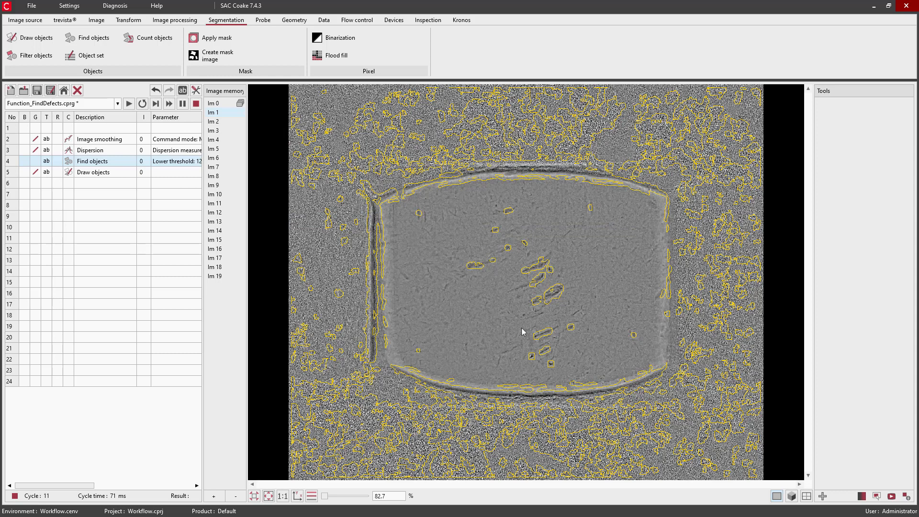
pyautogui.click(130, 104)
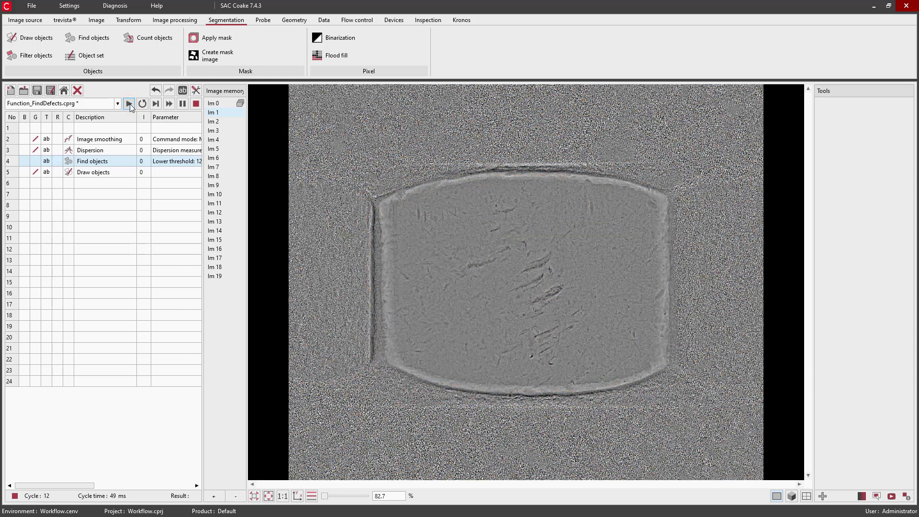
# Step: Link the Find objects command's lower threshold to the program variable Threshold
pyautogui.click(70, 162)
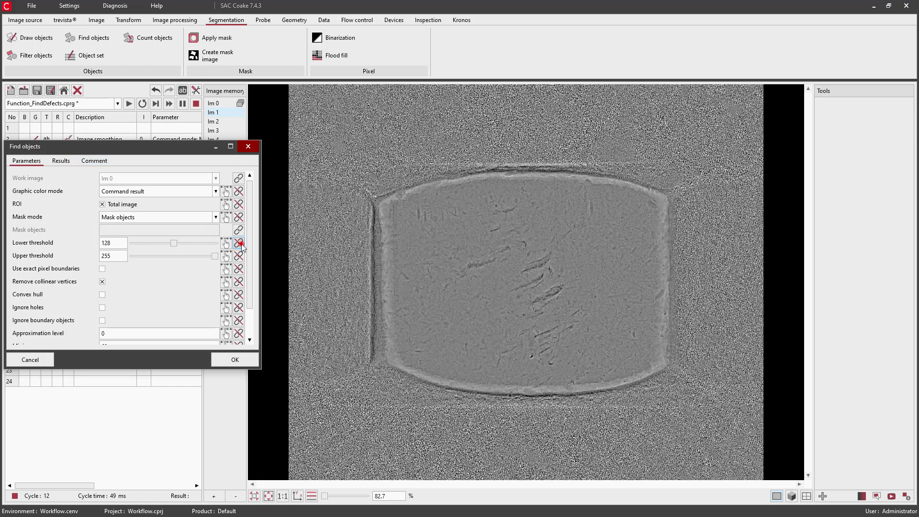
pyautogui.click(238, 243)
pyautogui.click(58, 194)
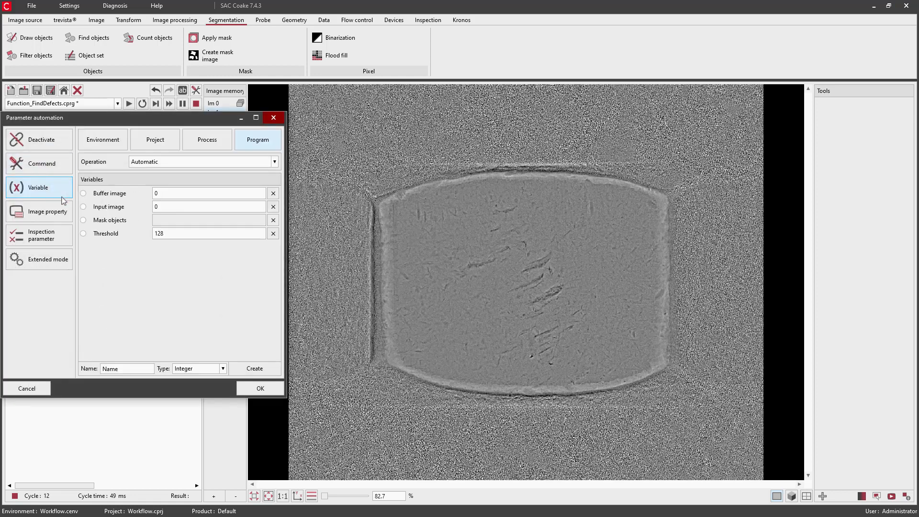
pyautogui.click(98, 235)
pyautogui.click(260, 388)
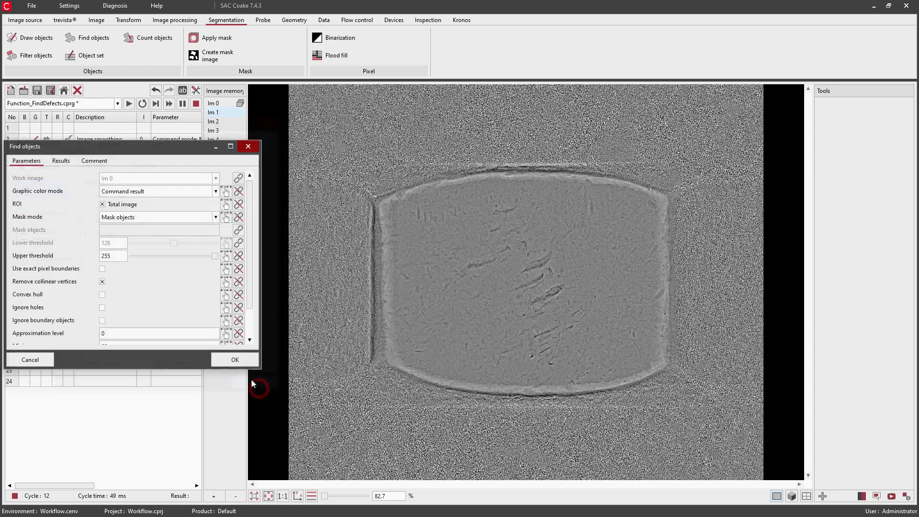
pyautogui.click(237, 360)
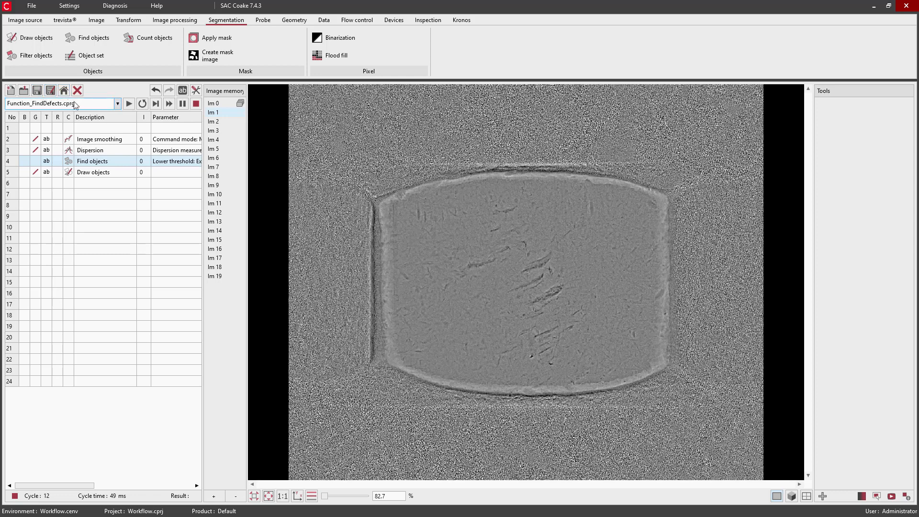
# Step: Switch to the program Main1.cprg and run it once
pyautogui.click(79, 105)
pyautogui.click(41, 128)
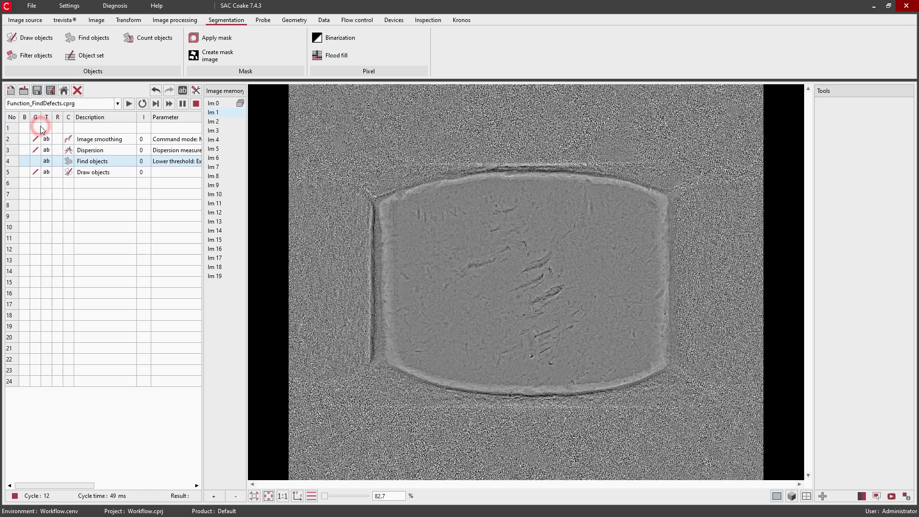
pyautogui.click(129, 104)
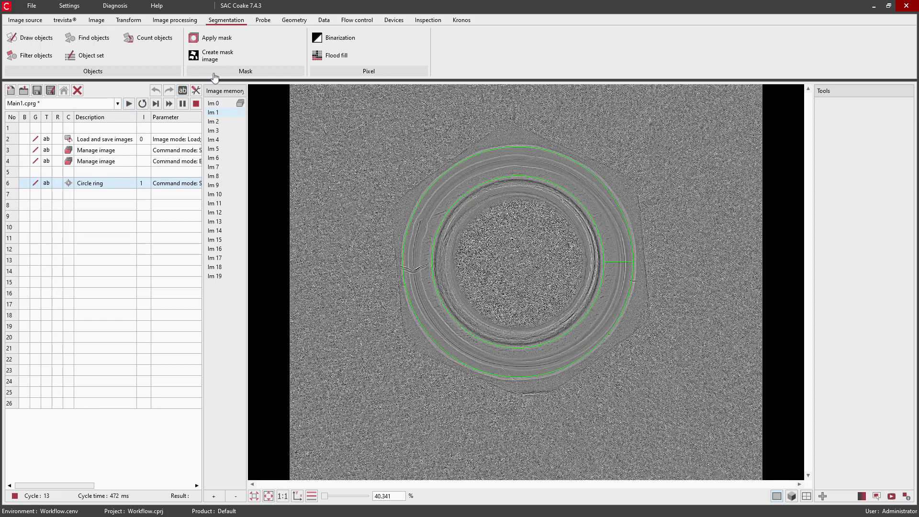
# Step: Insert a Call function command for Function_FindDefects.cprg on line 8 of Main1 and save the program
pyautogui.click(353, 21)
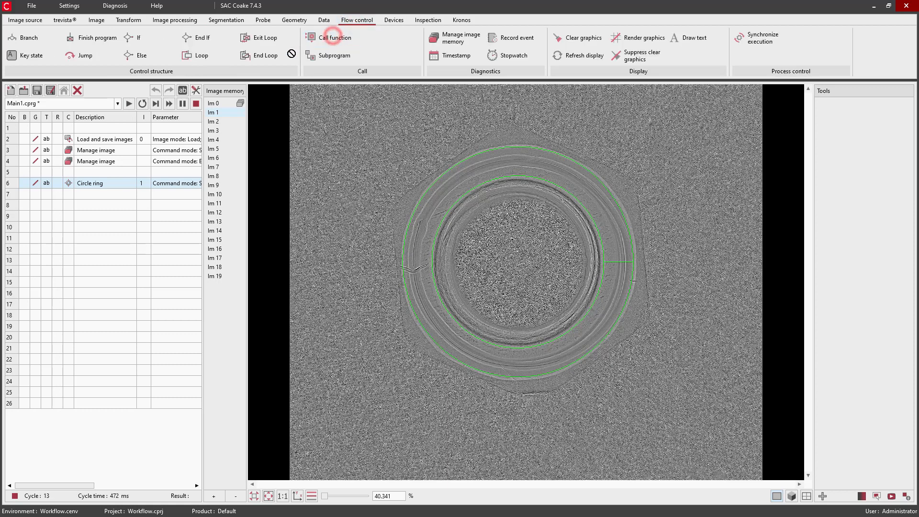
pyautogui.moveTo(151, 175); pyautogui.dragTo(128, 211)
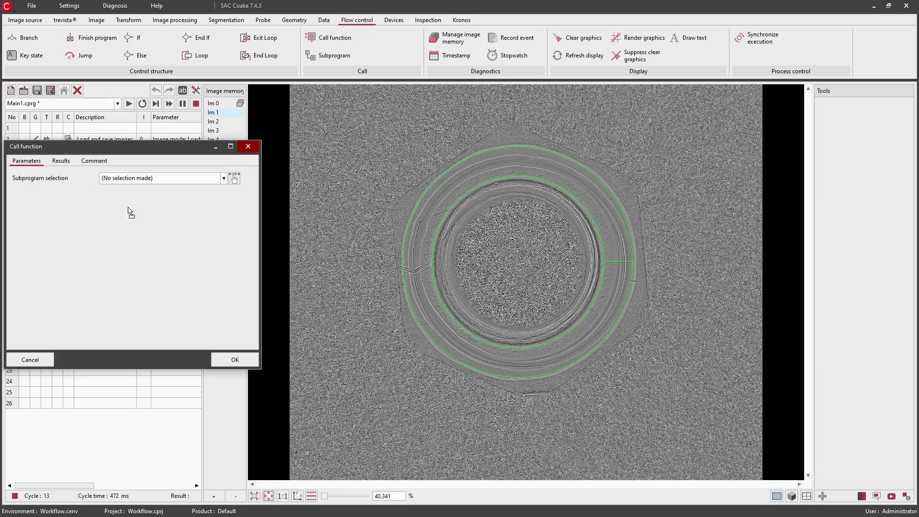
pyautogui.click(130, 178)
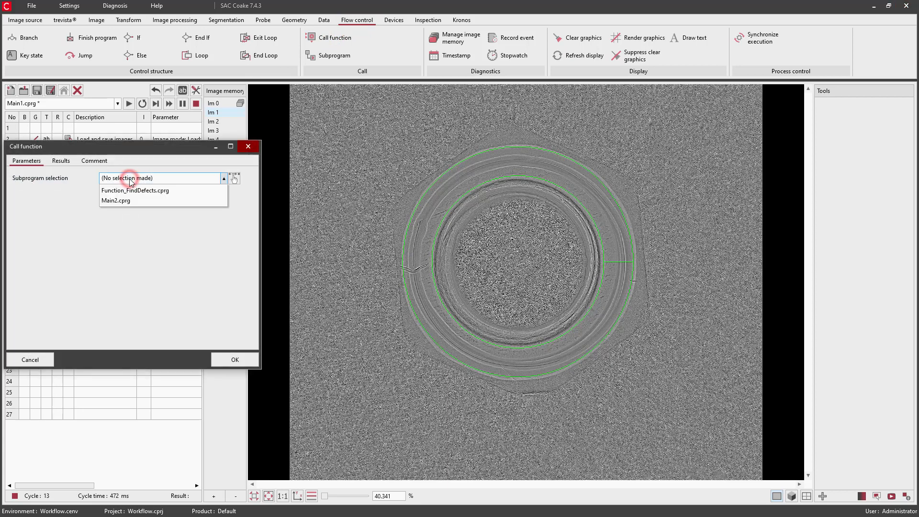
pyautogui.click(134, 191)
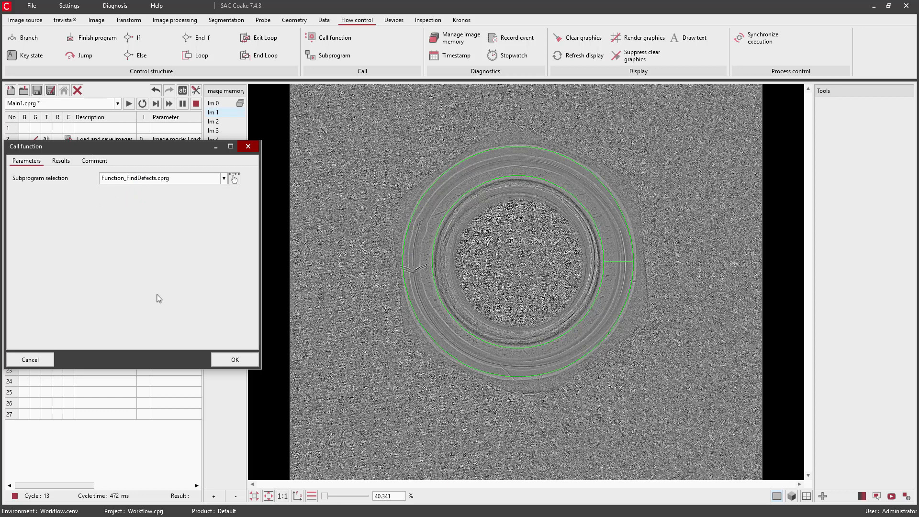
pyautogui.click(235, 360)
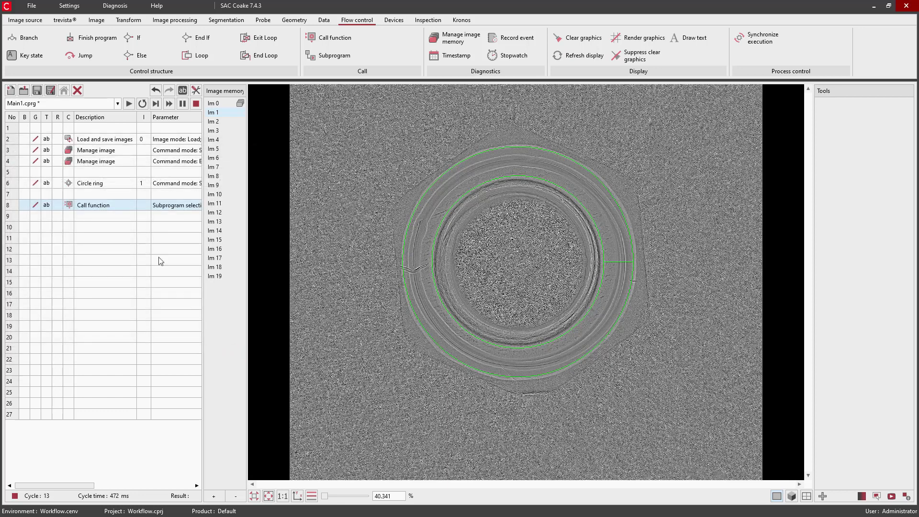
pyautogui.click(37, 90)
# Step: Mark the Buffer image variable of Function_FindDefects.cprg as a parameter in its variable properties
pyautogui.click(54, 104)
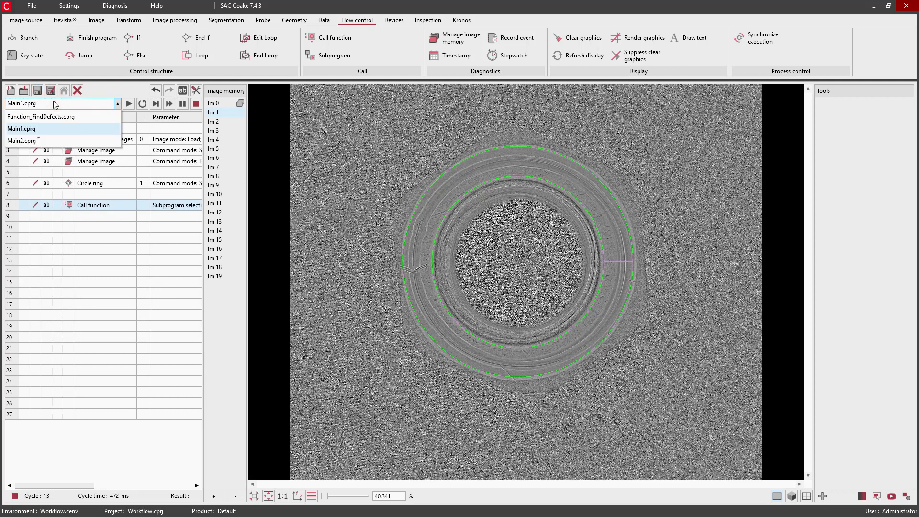
pyautogui.click(47, 117)
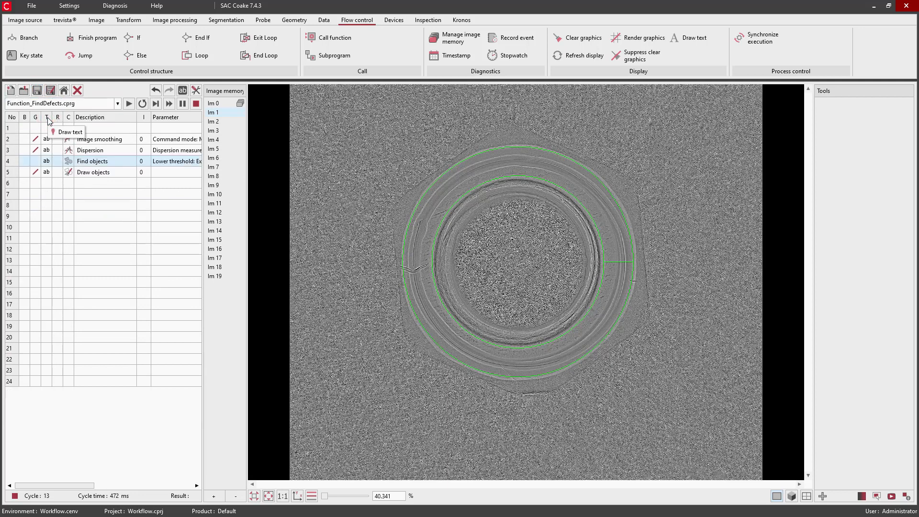
pyautogui.click(195, 91)
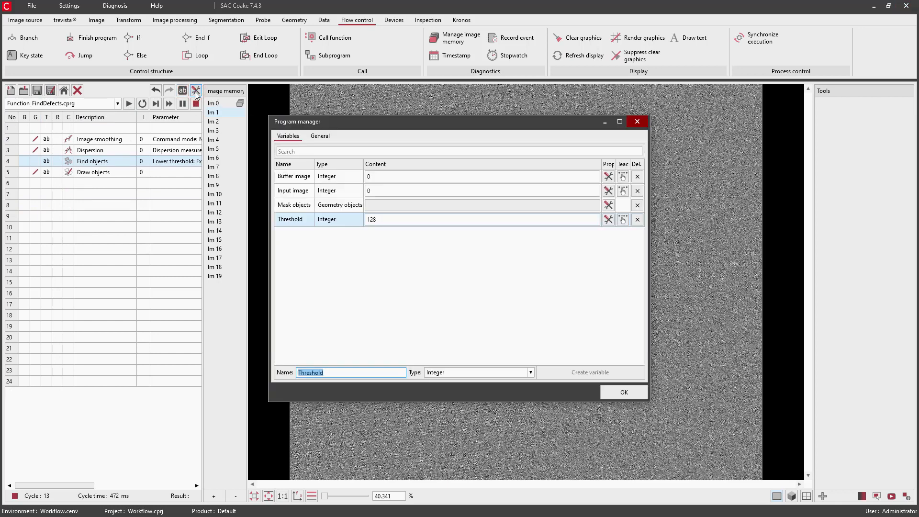
pyautogui.click(609, 176)
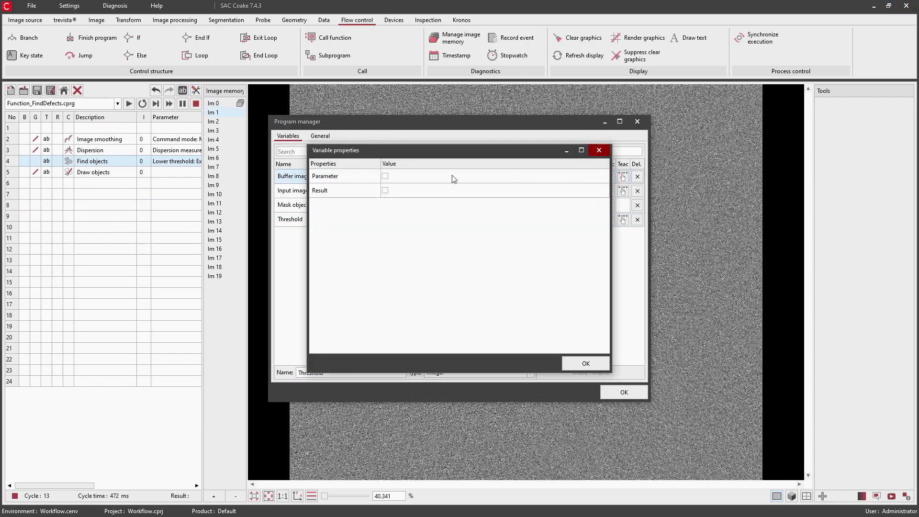
pyautogui.click(385, 177)
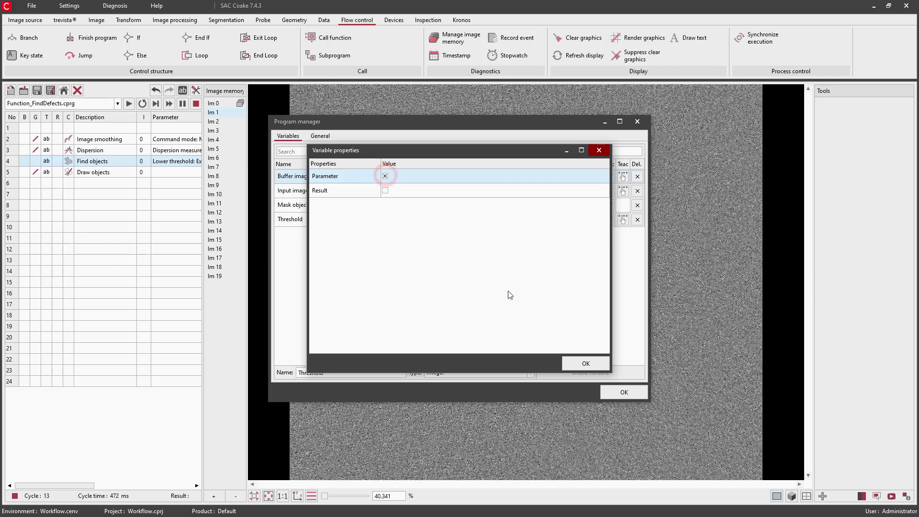
pyautogui.click(585, 365)
# Step: Mark the Input image and Mask objects variables of Function_FindDefects.cprg as parameters in their variable properties
pyautogui.click(609, 191)
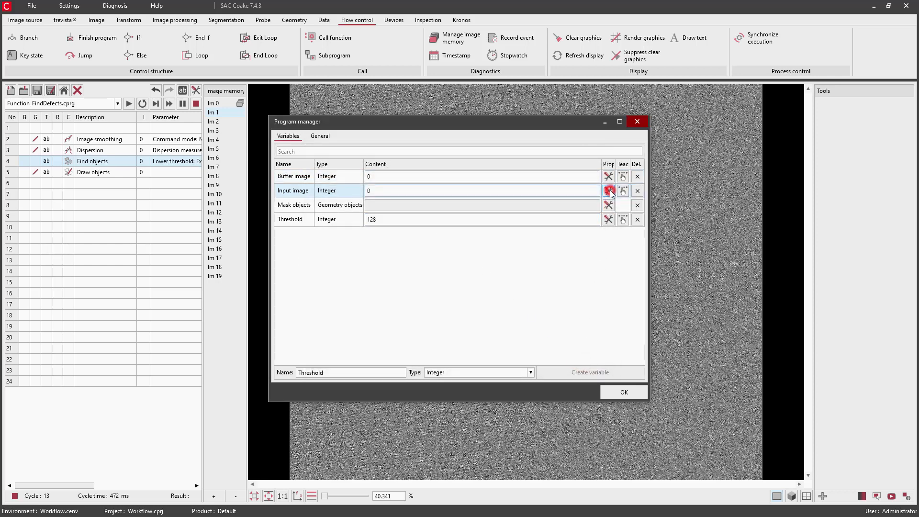
pyautogui.click(385, 177)
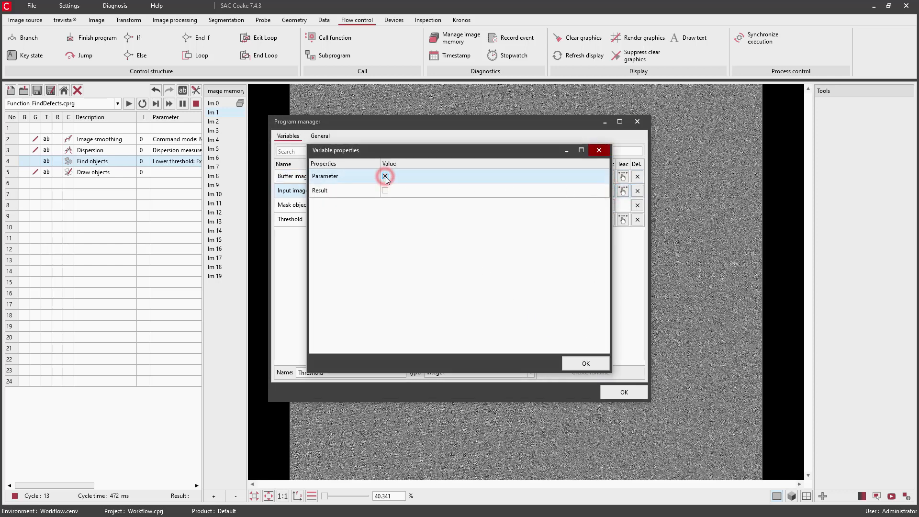
pyautogui.click(584, 364)
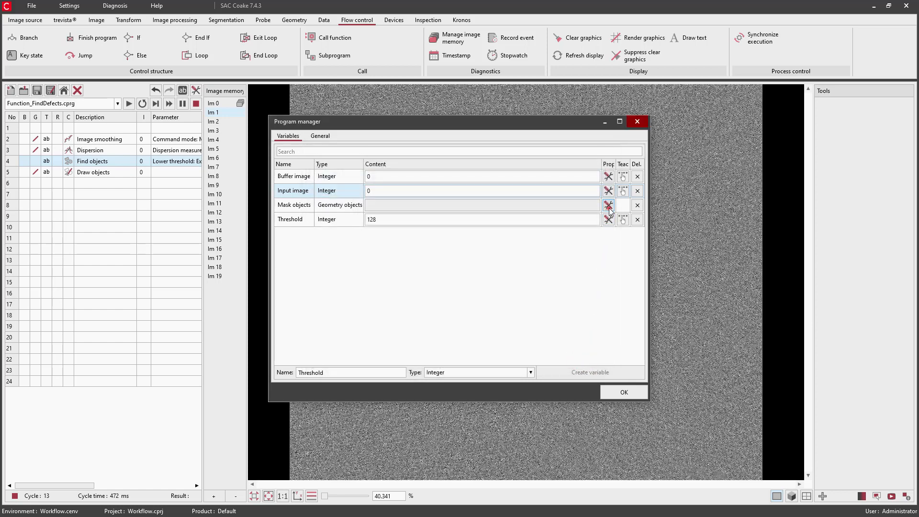
pyautogui.click(609, 206)
pyautogui.click(385, 176)
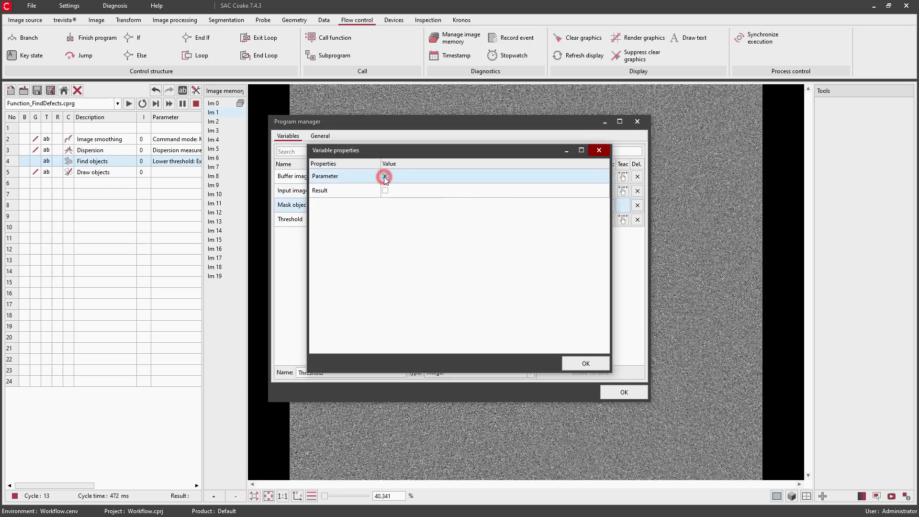
pyautogui.click(577, 362)
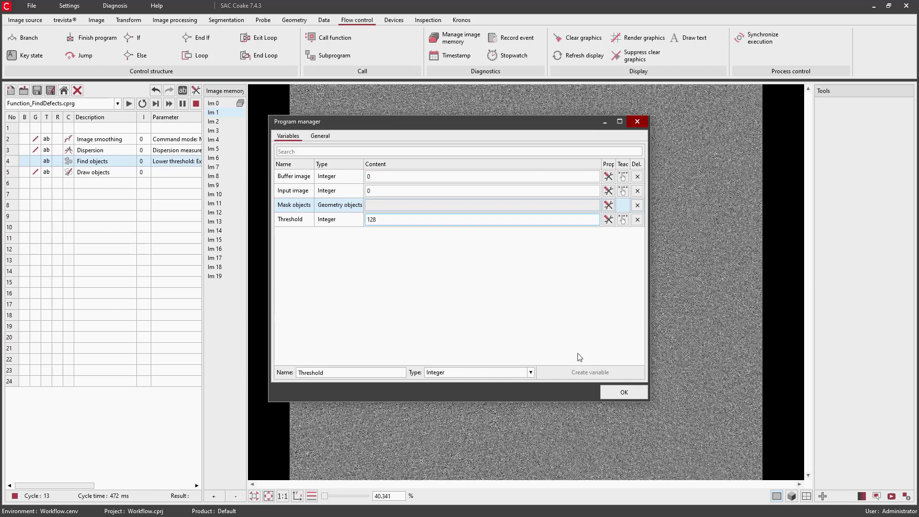
# Step: Mark the Threshold variable as a parameter, close the program manager and save Function_FindDefects.cprg
pyautogui.click(605, 219)
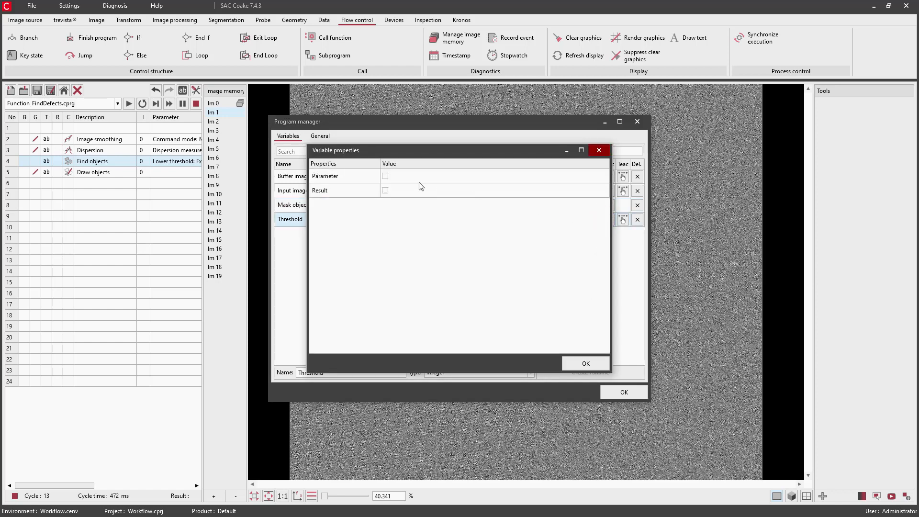
pyautogui.click(385, 176)
pyautogui.click(587, 364)
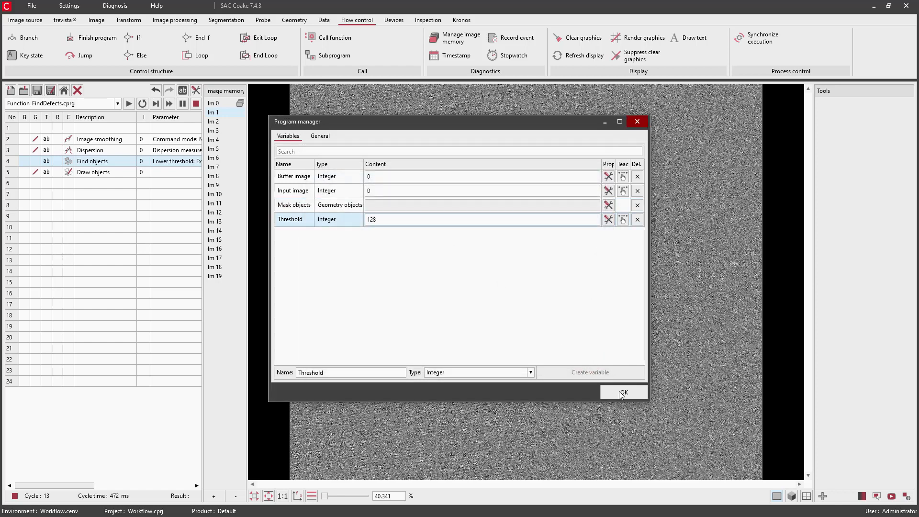
pyautogui.click(622, 393)
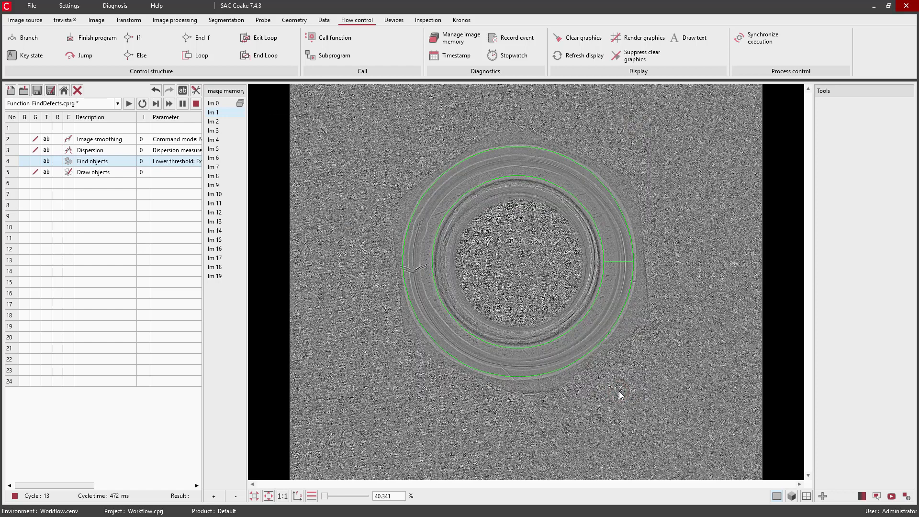
pyautogui.click(37, 90)
# Step: In the Call function command on line 8 of Main1.cprg, set Input image to 1 and Buffer image to 2
pyautogui.click(49, 104)
pyautogui.click(34, 128)
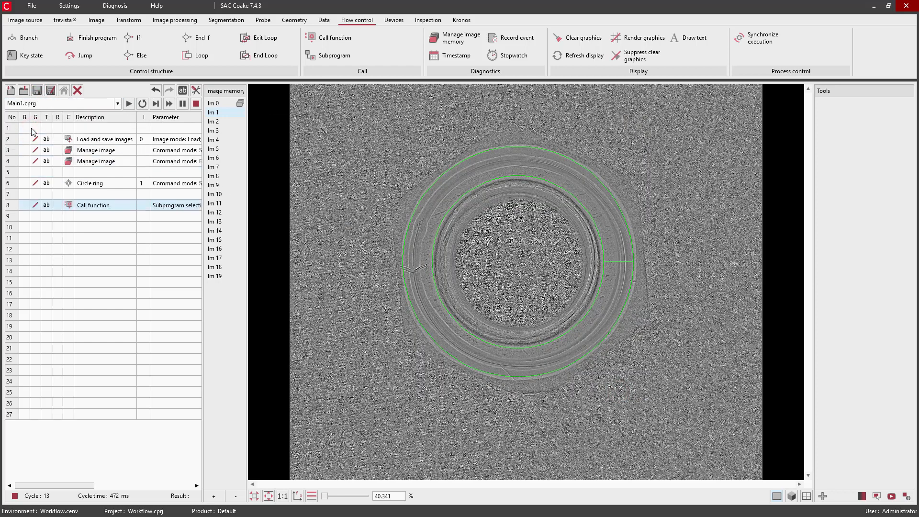
pyautogui.doubleClick(68, 204)
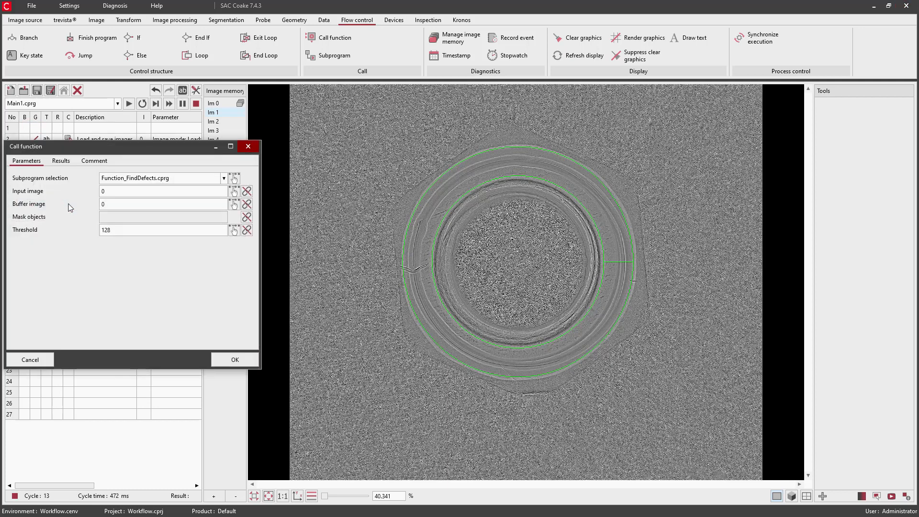
pyautogui.click(112, 191)
pyautogui.doubleClick(112, 192)
pyautogui.write('1')
pyautogui.write('2')
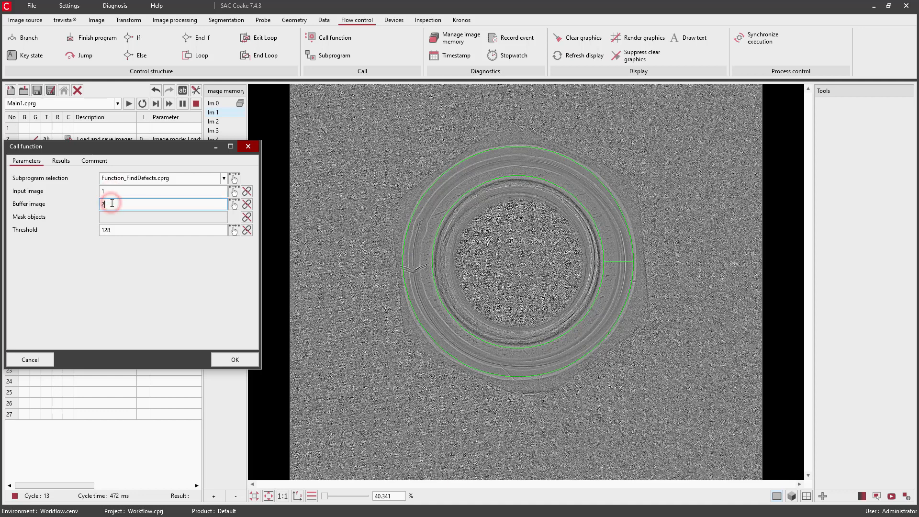
# Step: Link the call's Mask objects parameter to the Annular sector result of the Circle ring command and run Main1 once
pyautogui.click(246, 217)
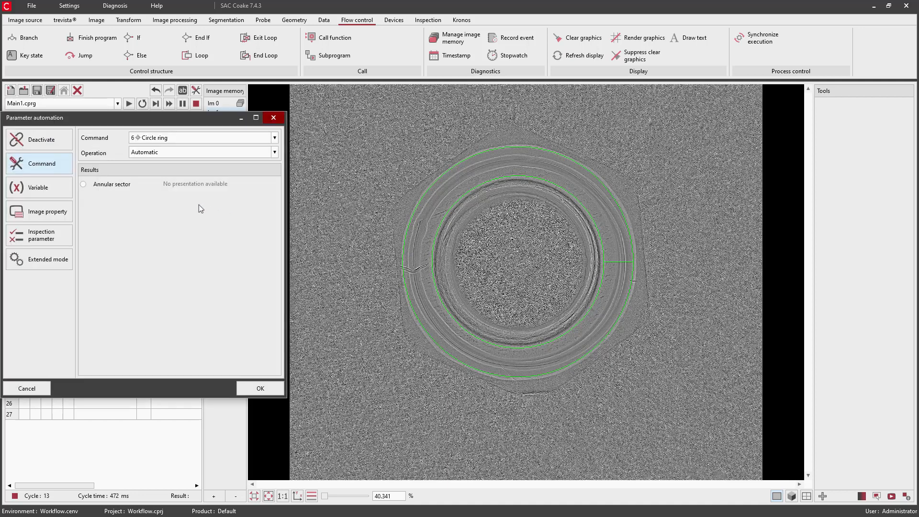
pyautogui.click(126, 188)
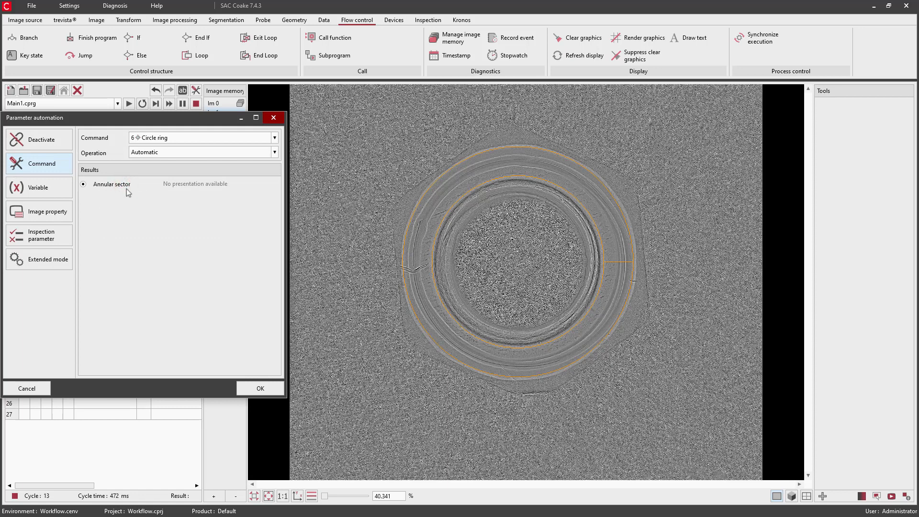
pyautogui.click(258, 388)
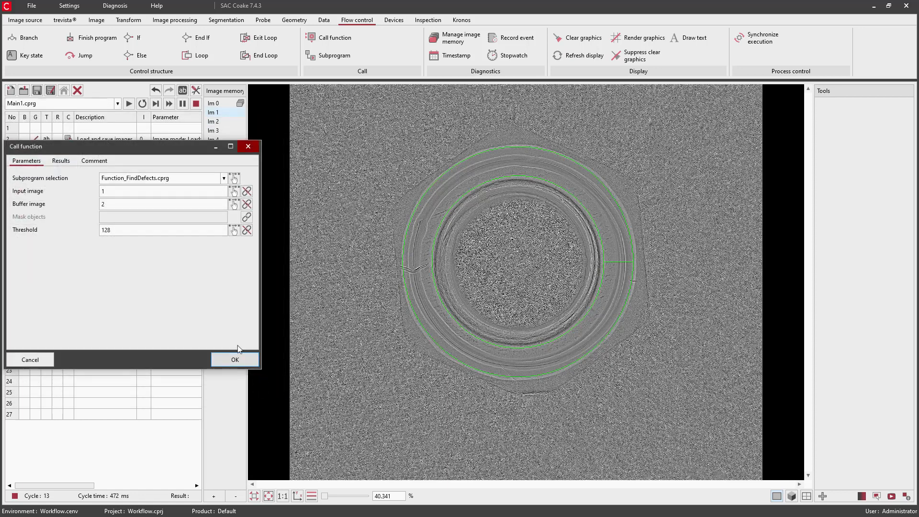
pyautogui.click(129, 104)
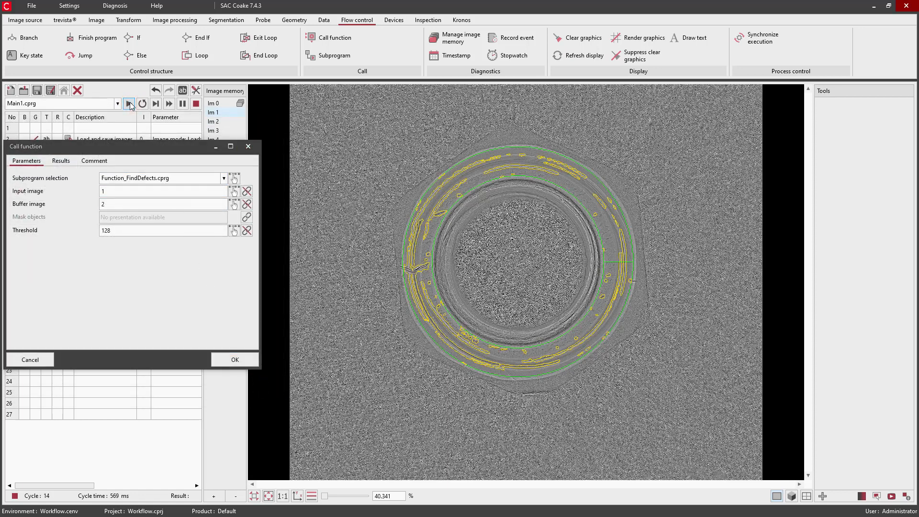
# Step: Set the call's Threshold to 250, test it, accept the command, then save Main1 and run it again
pyautogui.doubleClick(128, 230)
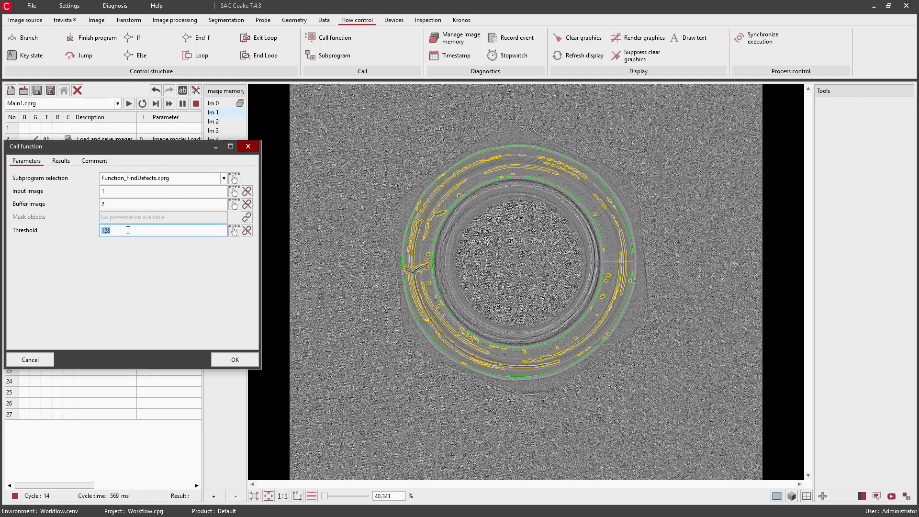
pyautogui.write('250')
pyautogui.click(129, 103)
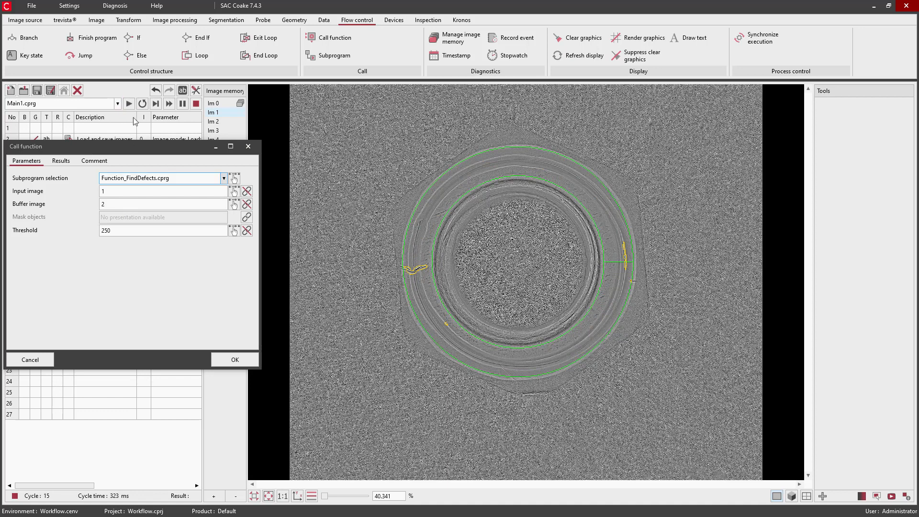
pyautogui.press('Return')
pyautogui.click(39, 91)
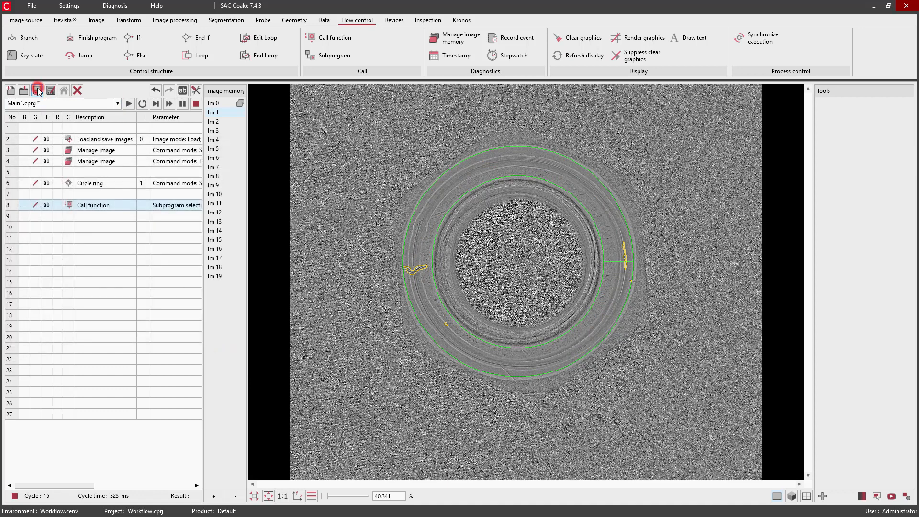
pyautogui.click(129, 103)
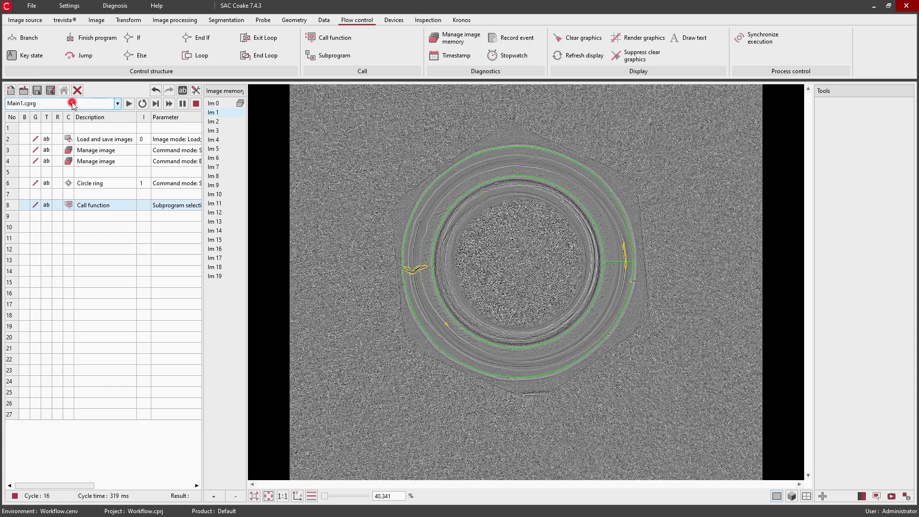
# Step: Switch to Main2.cprg and insert a Call function command for Function_FindDefects.cprg on line 8
pyautogui.click(118, 103)
pyautogui.click(38, 134)
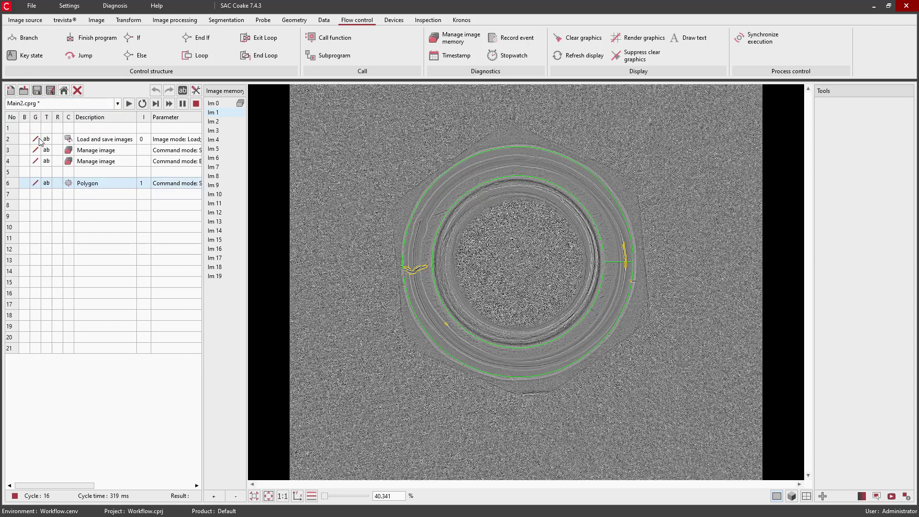
pyautogui.moveTo(326, 38); pyautogui.dragTo(121, 209)
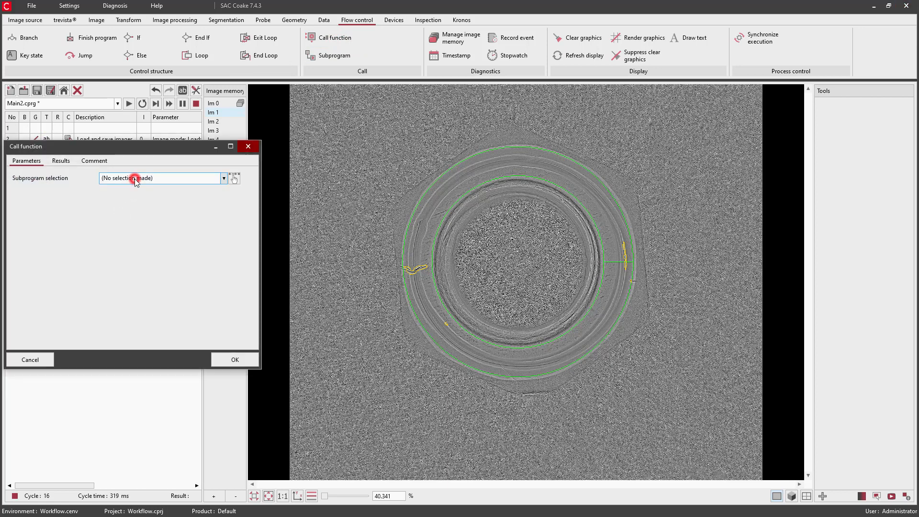
pyautogui.click(134, 179)
pyautogui.click(135, 190)
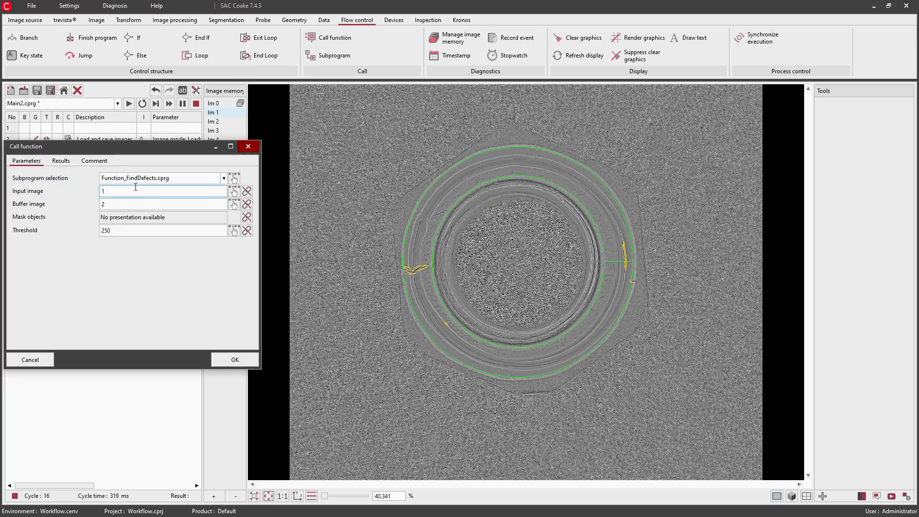
pyautogui.press('Tab')
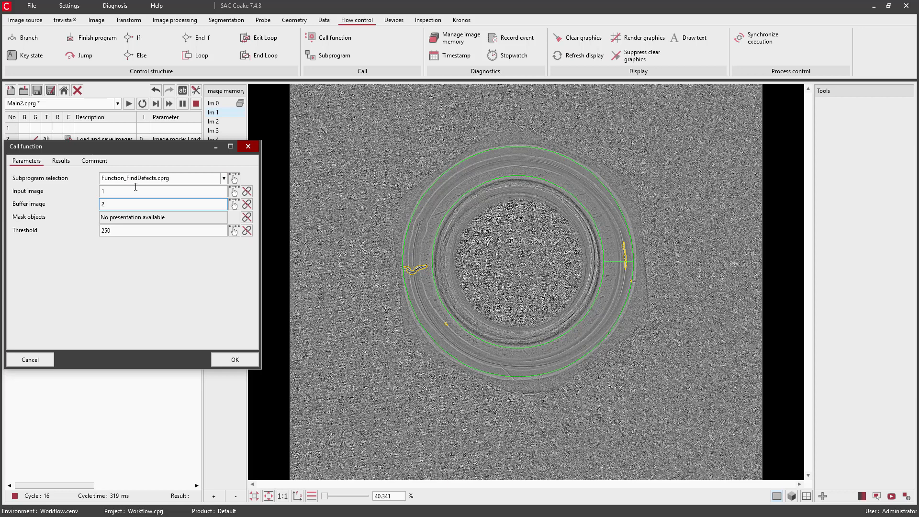
# Step: Link the new call's Mask objects parameter to the result of the Polygon command on line 6 and run Main2 once
pyautogui.click(247, 217)
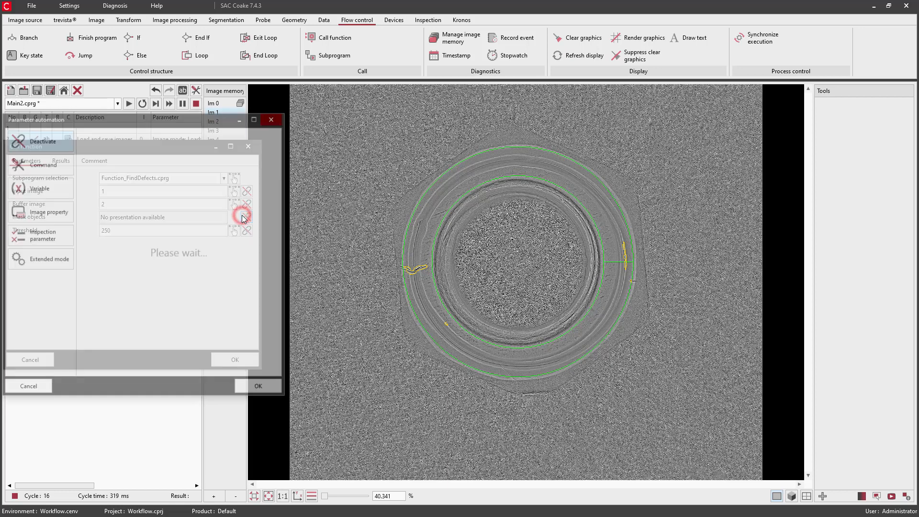
pyautogui.click(103, 204)
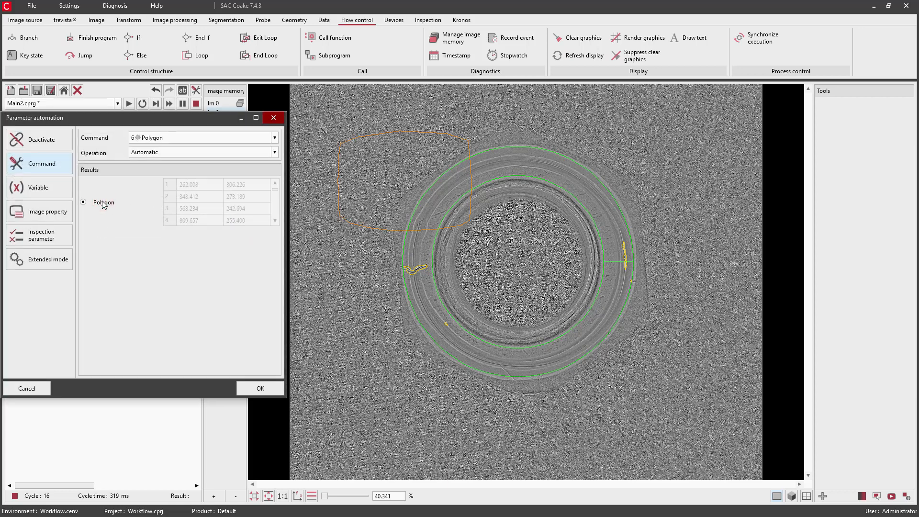
pyautogui.click(258, 387)
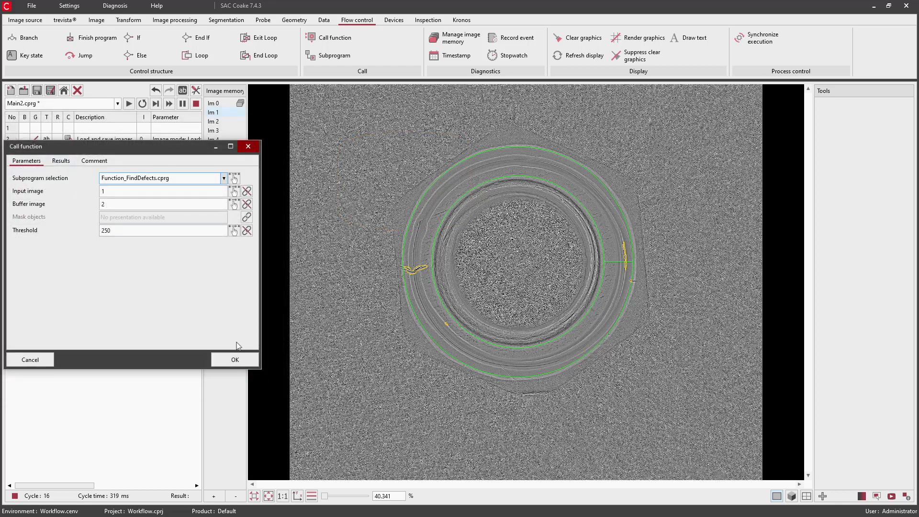
pyautogui.click(129, 104)
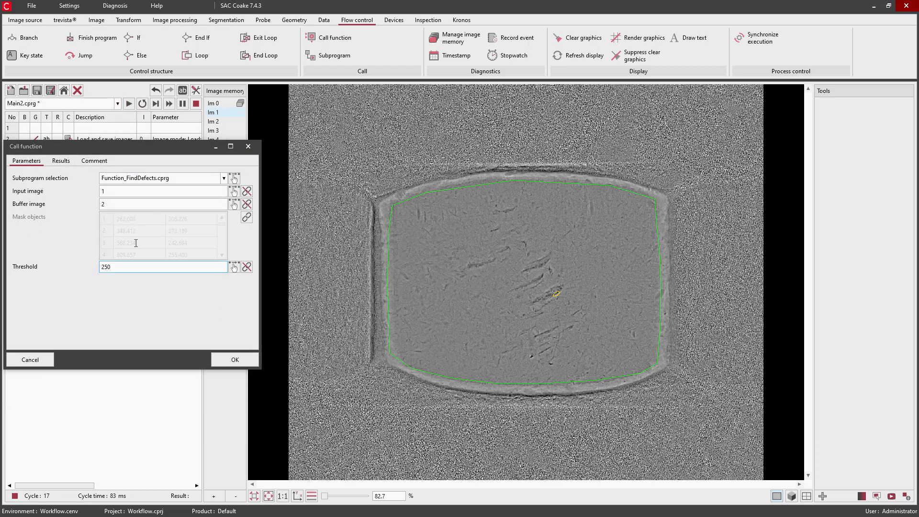
# Step: Set the Threshold of the call in Main2 to 128, run the program once and accept the command
pyautogui.doubleClick(137, 269)
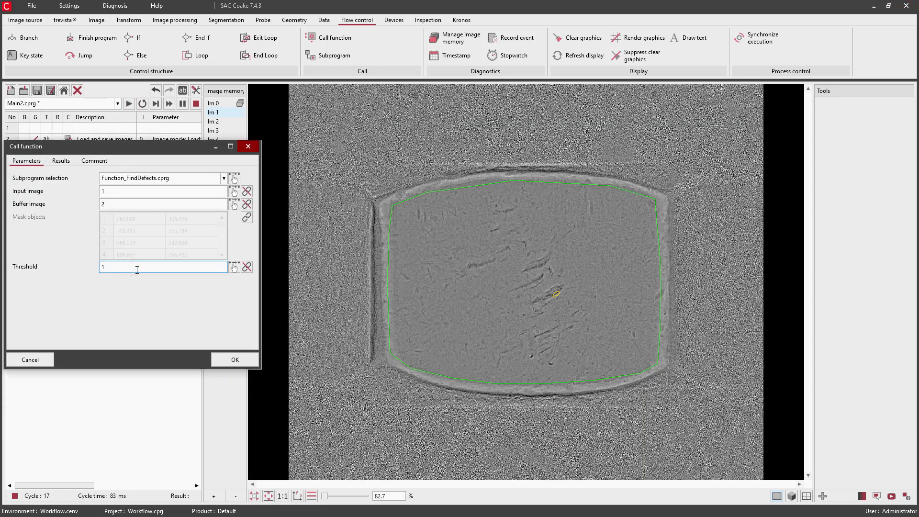
pyautogui.click(129, 104)
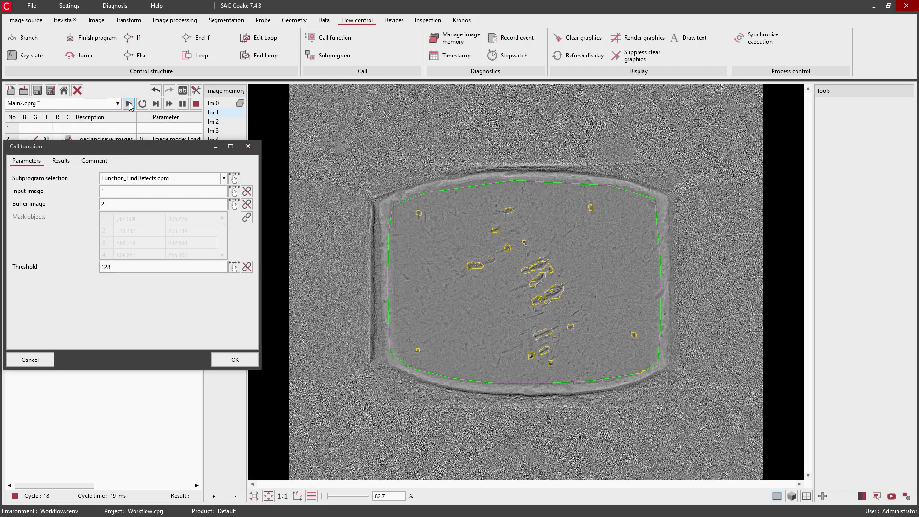
pyautogui.click(235, 360)
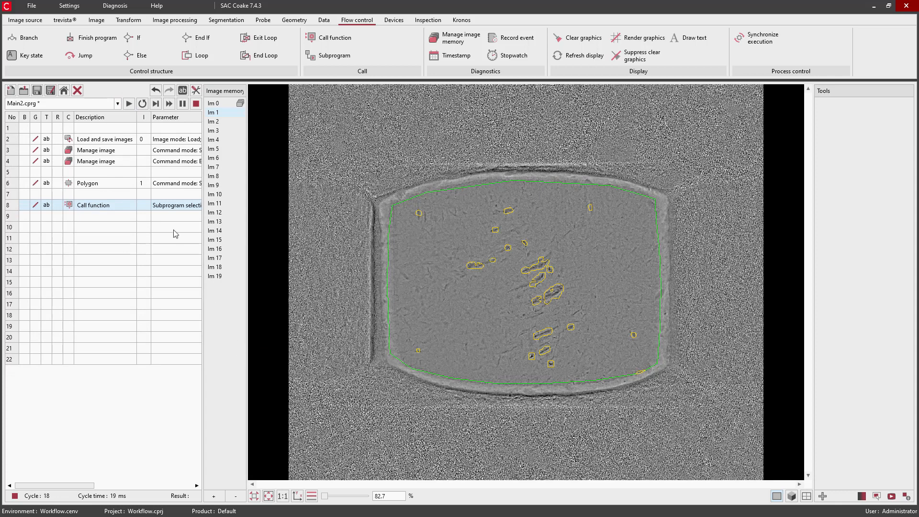
# Step: Switch to Function_FindDefects.cprg and create a program variable named Objects of type Object set
pyautogui.click(100, 99)
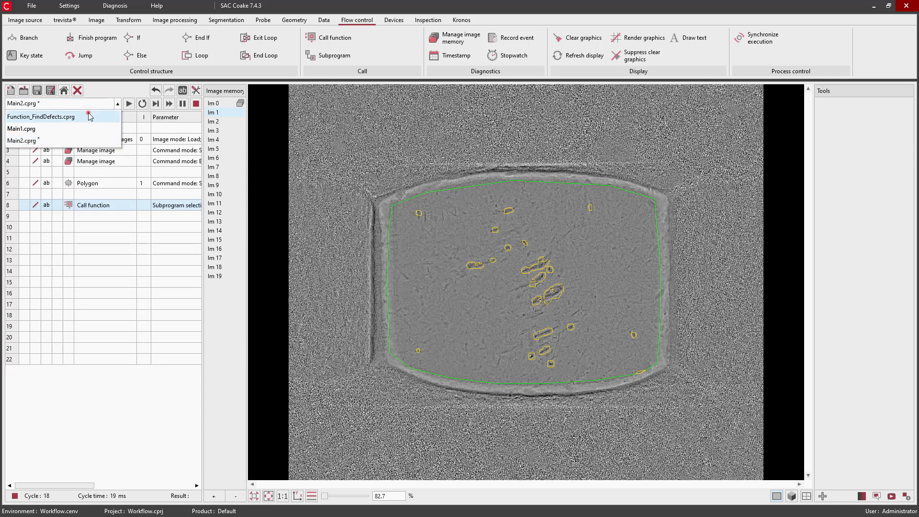
pyautogui.click(89, 114)
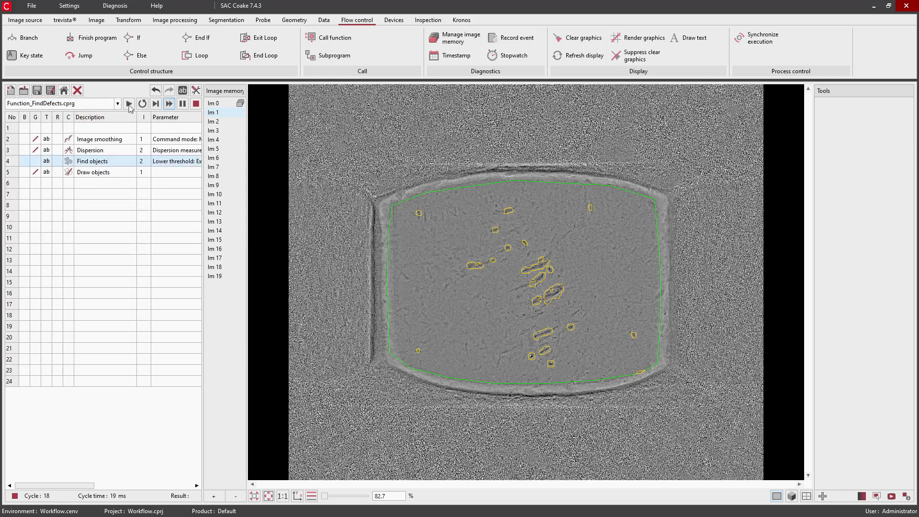
pyautogui.click(195, 91)
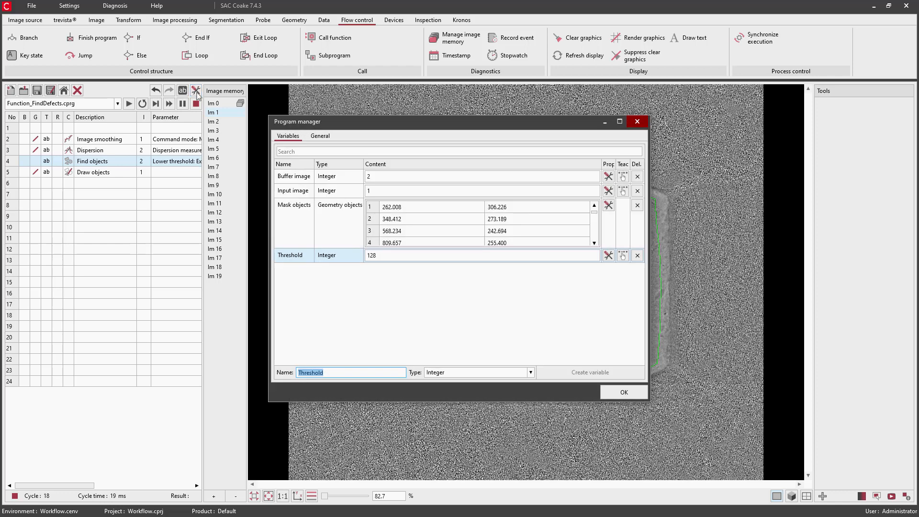
pyautogui.click(508, 374)
pyautogui.scroll(-1, 515, 338)
pyautogui.moveTo(529, 285); pyautogui.dragTo(534, 355)
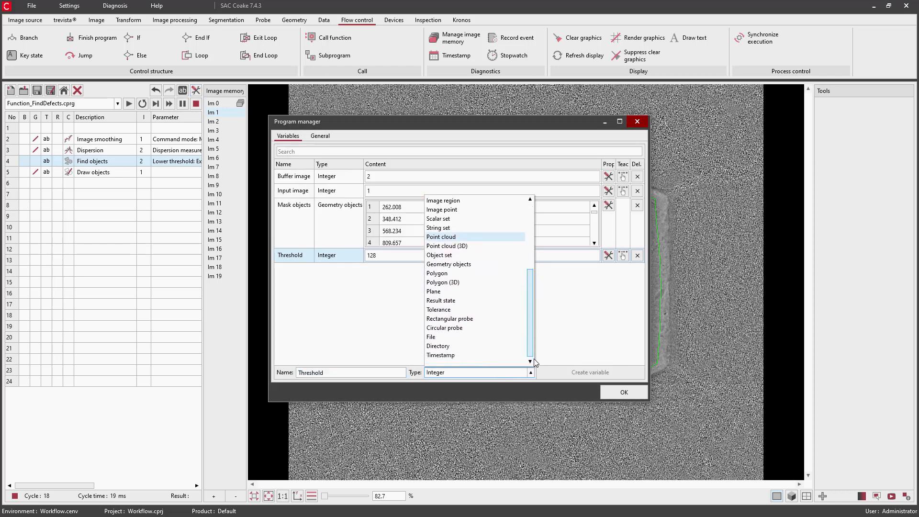
pyautogui.click(442, 258)
pyautogui.doubleClick(341, 373)
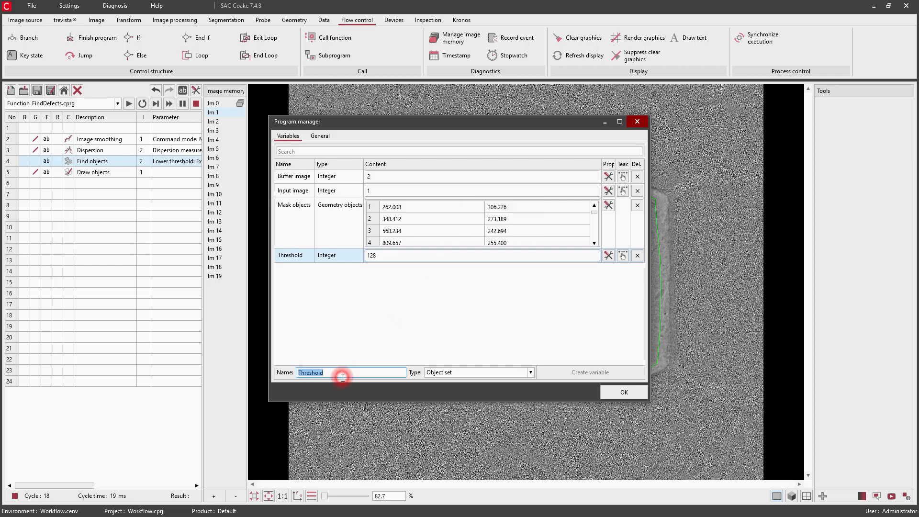
pyautogui.write('Objects')
pyautogui.click(588, 372)
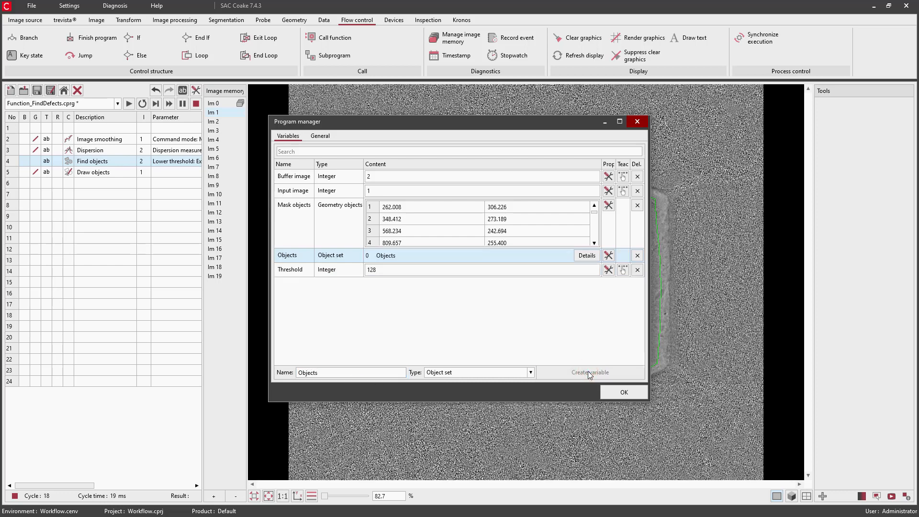
# Step: Mark the Objects variable as a Result in its properties and close the program manager
pyautogui.click(609, 255)
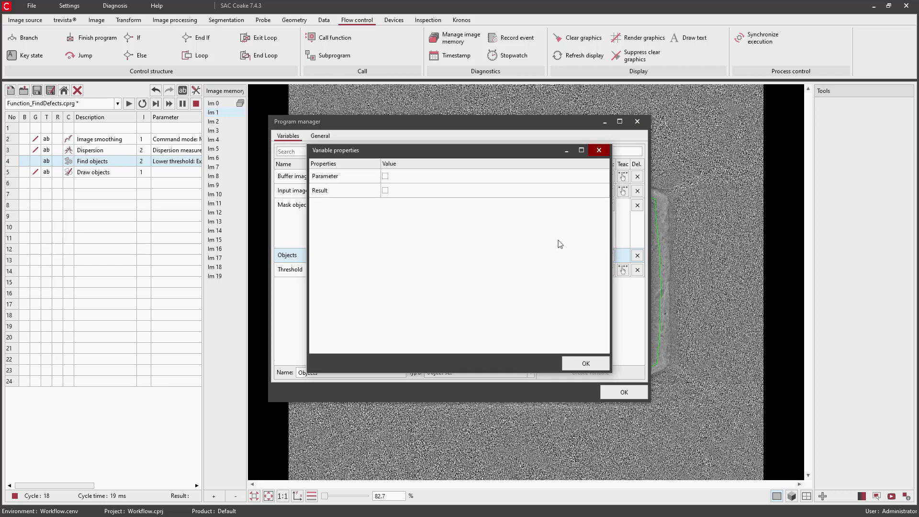
pyautogui.click(386, 191)
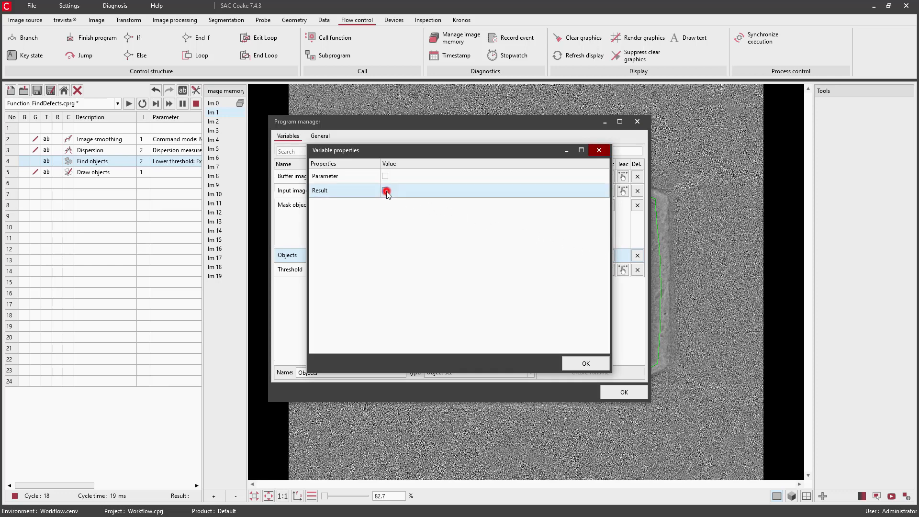
pyautogui.click(585, 363)
pyautogui.click(627, 392)
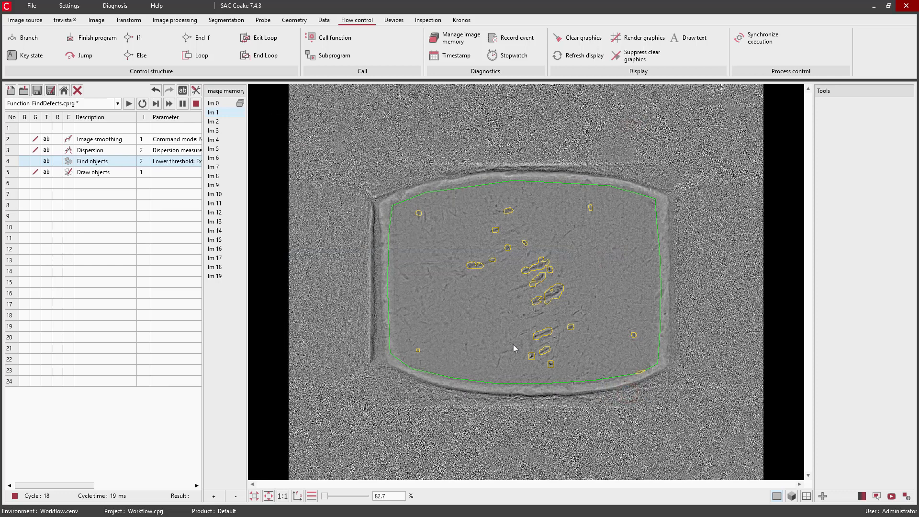
# Step: Link the Objects result of the Find objects command to the program variable Objects, then save Function_FindDefects.cprg
pyautogui.doubleClick(70, 161)
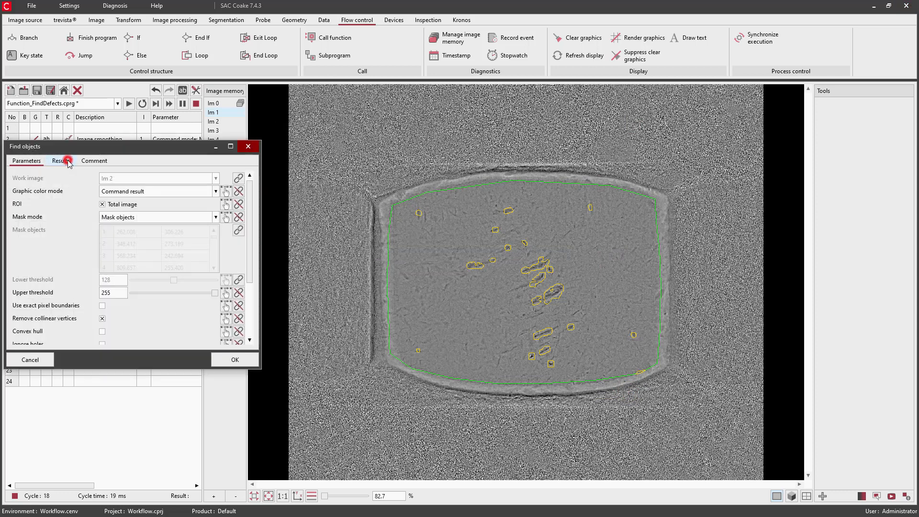
pyautogui.click(62, 161)
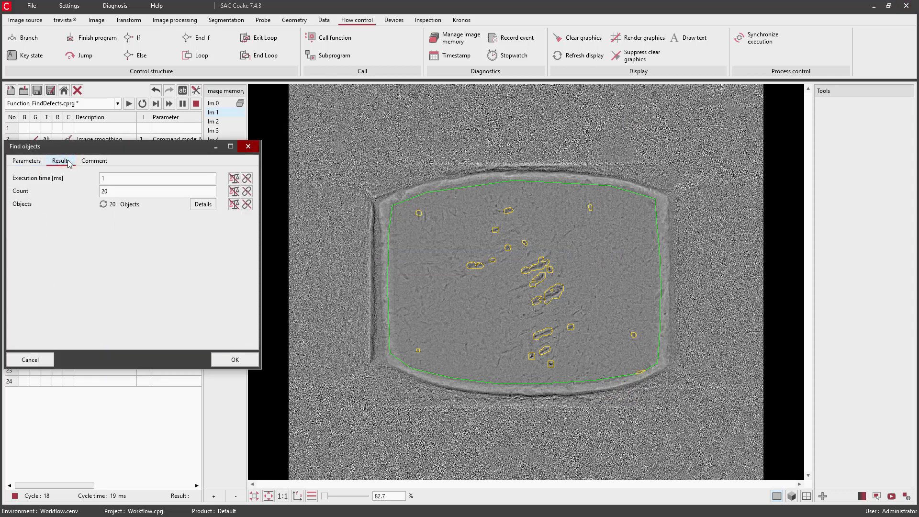
pyautogui.click(247, 205)
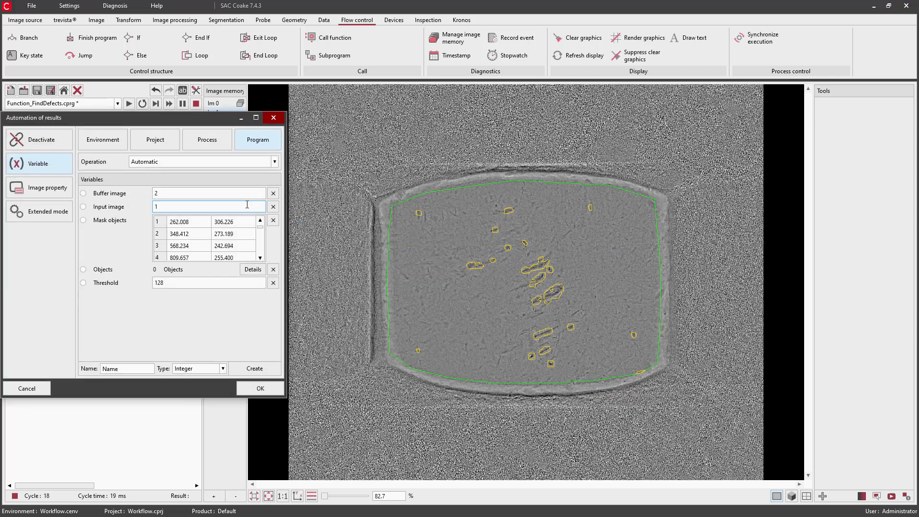
pyautogui.click(103, 270)
pyautogui.click(253, 386)
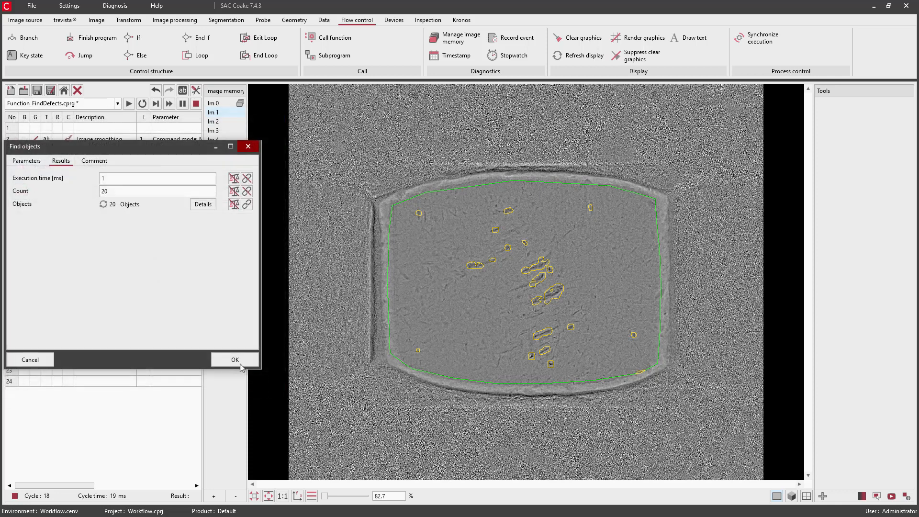
pyautogui.click(242, 360)
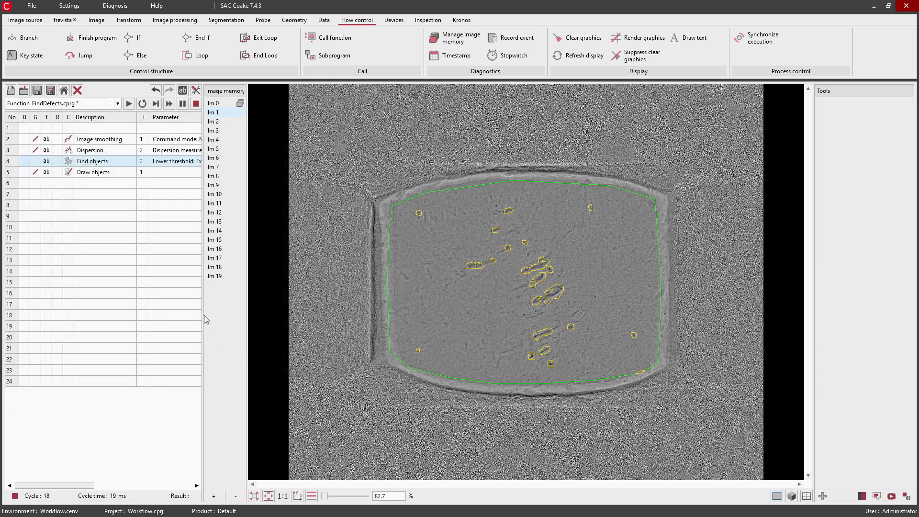
pyautogui.click(37, 90)
# Step: Test the Objects result of the Call function command on line 8 of Main1.cprg, accept the command and run the program once more
pyautogui.click(92, 104)
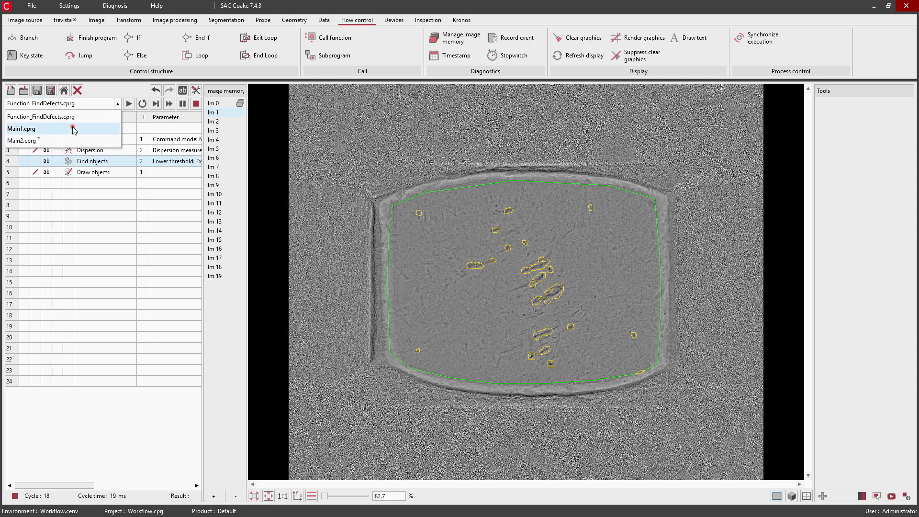
pyautogui.click(76, 127)
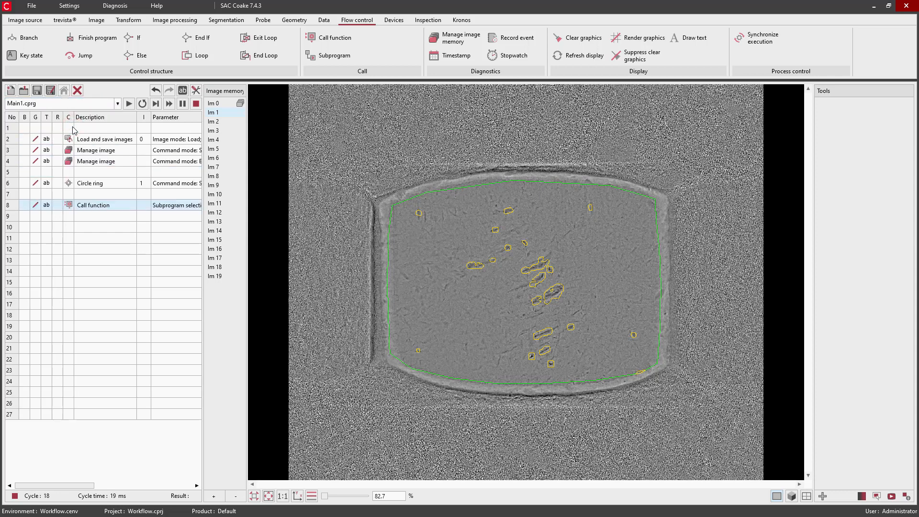
pyautogui.doubleClick(69, 205)
pyautogui.click(62, 161)
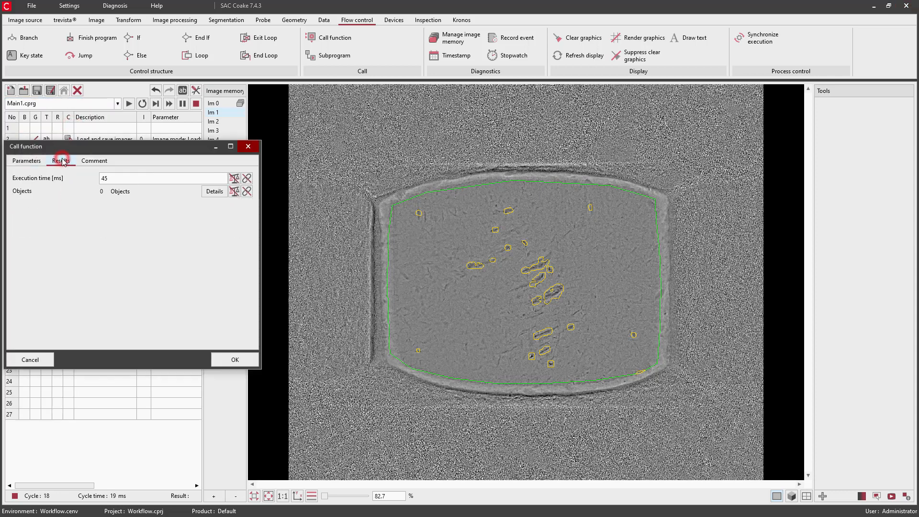
pyautogui.click(129, 104)
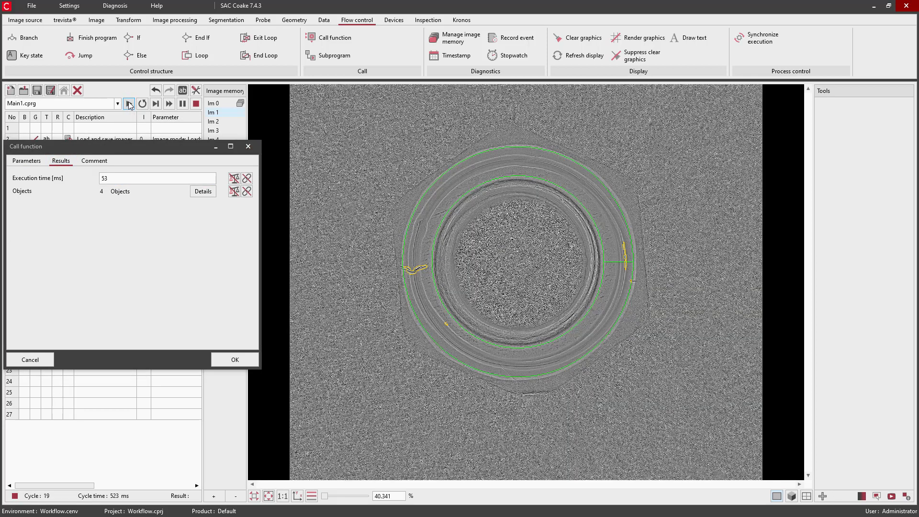
pyautogui.click(27, 162)
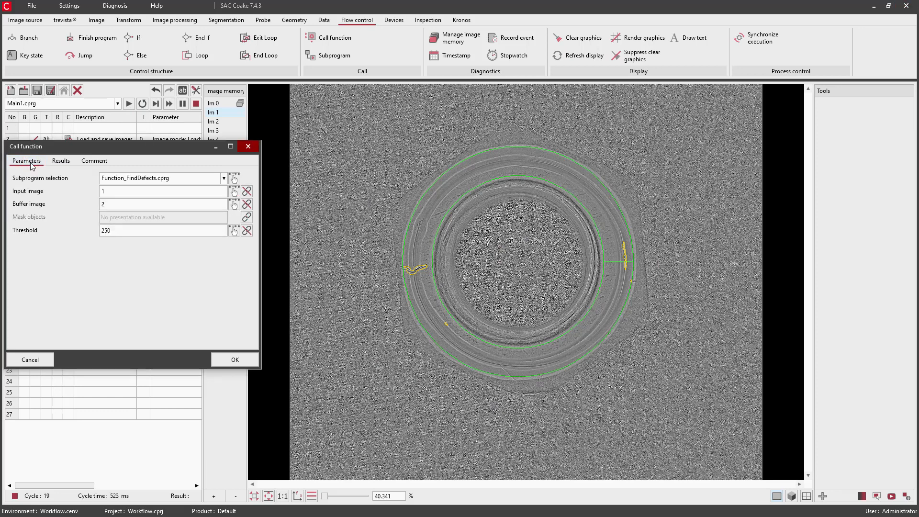
pyautogui.click(239, 360)
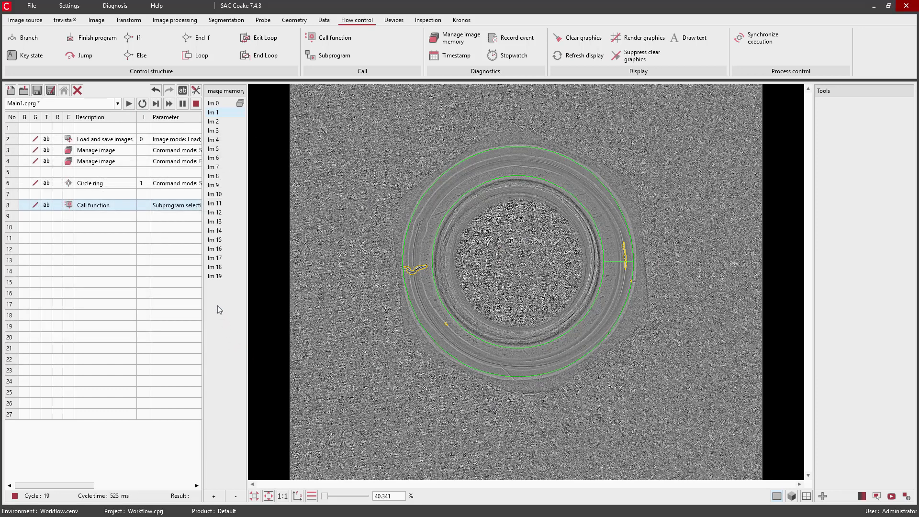
pyautogui.click(129, 104)
# Step: Switch to Main2.cprg, run it once and save it
pyautogui.click(99, 104)
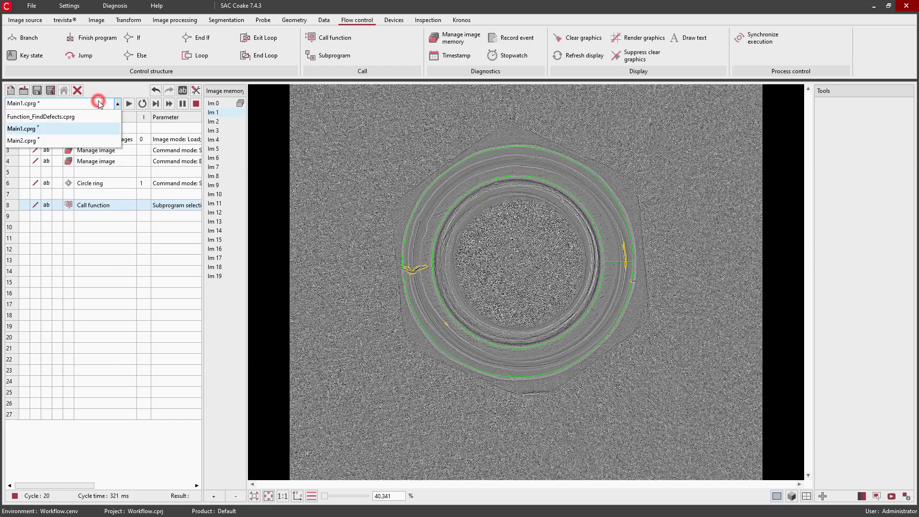
pyautogui.click(69, 140)
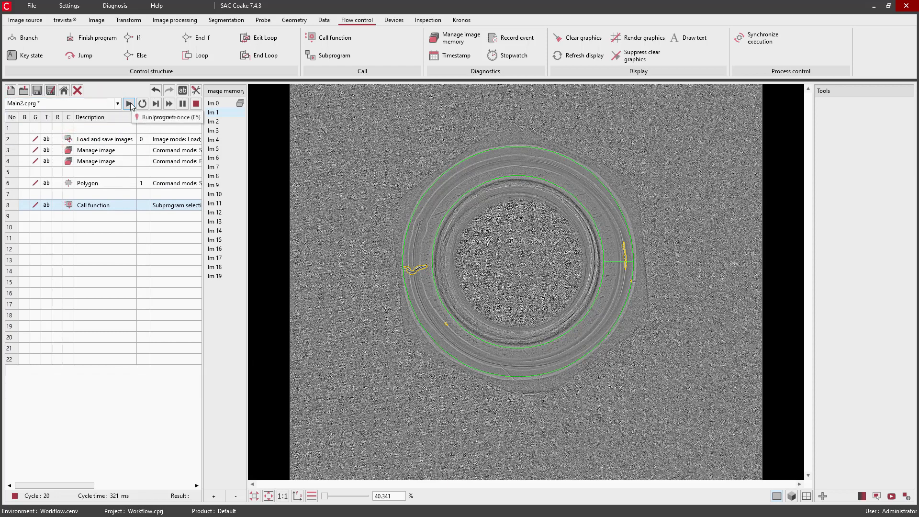
pyautogui.click(128, 104)
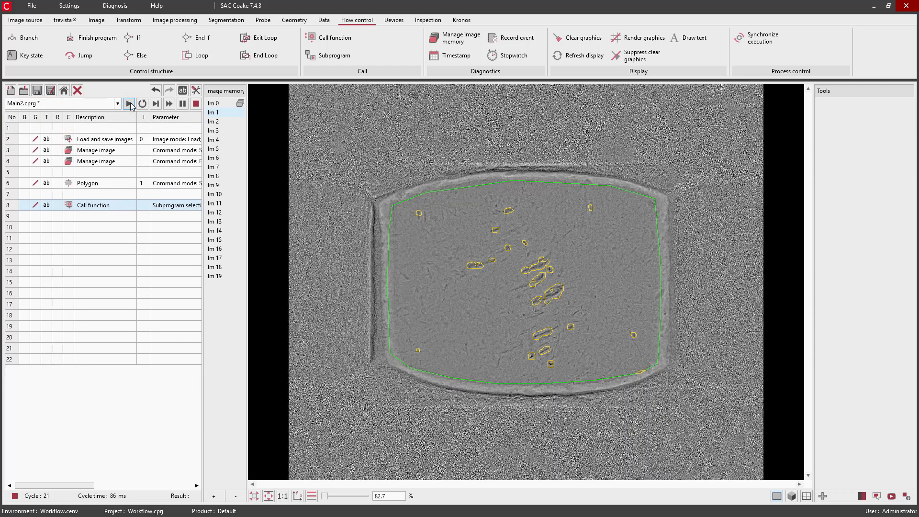
pyautogui.click(37, 90)
# Step: Switch back to the Function_FindDefects.cprg program
pyautogui.click(83, 105)
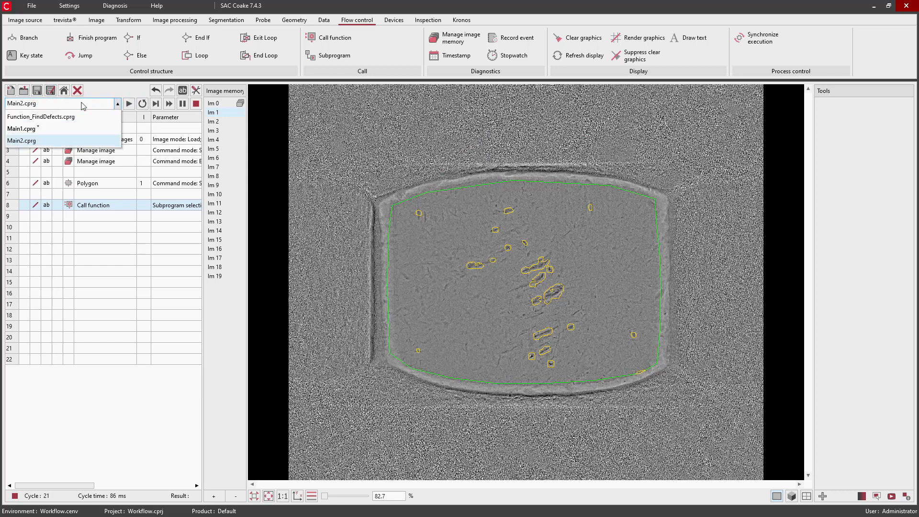
pyautogui.click(76, 117)
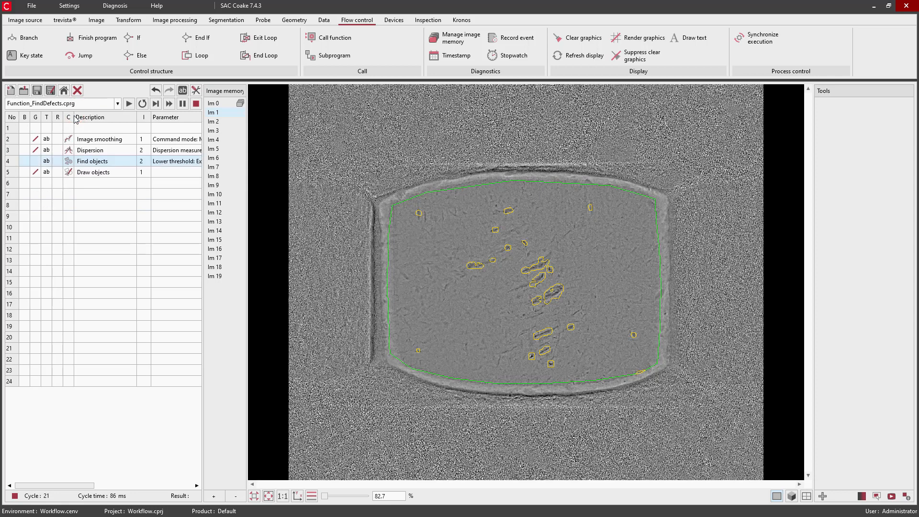